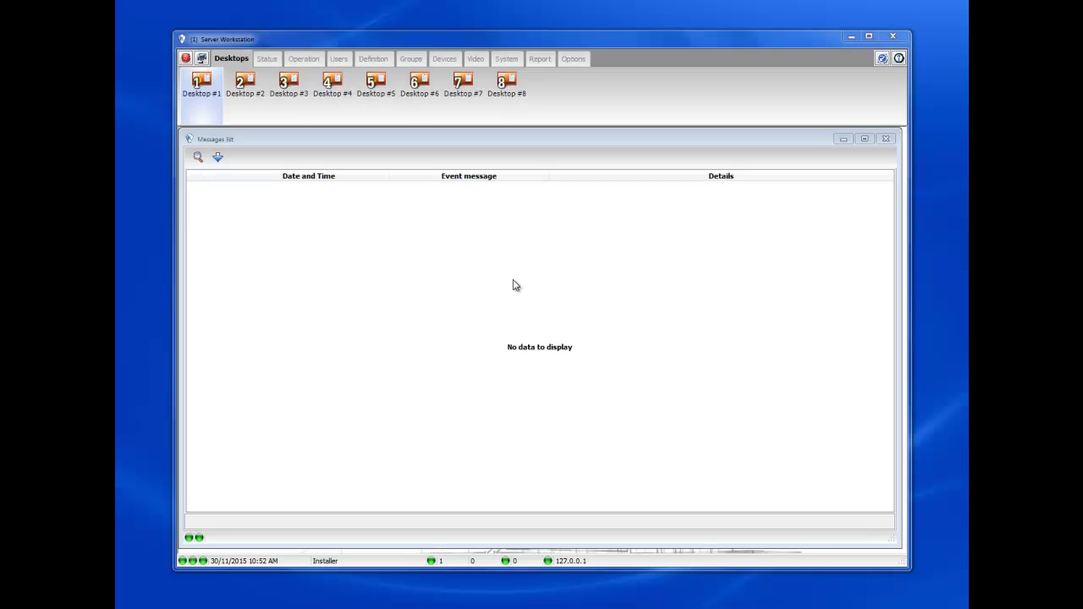
- Start a new schedule named 'Test access level' with row 1 running 09:00 to 17:00
left_click(387, 59)
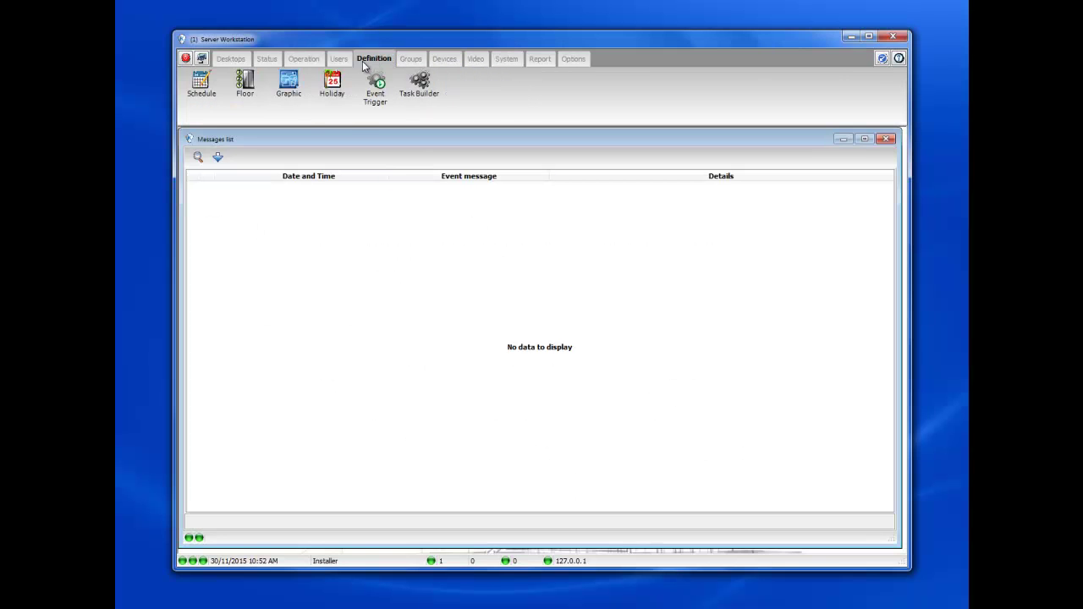
left_click(203, 93)
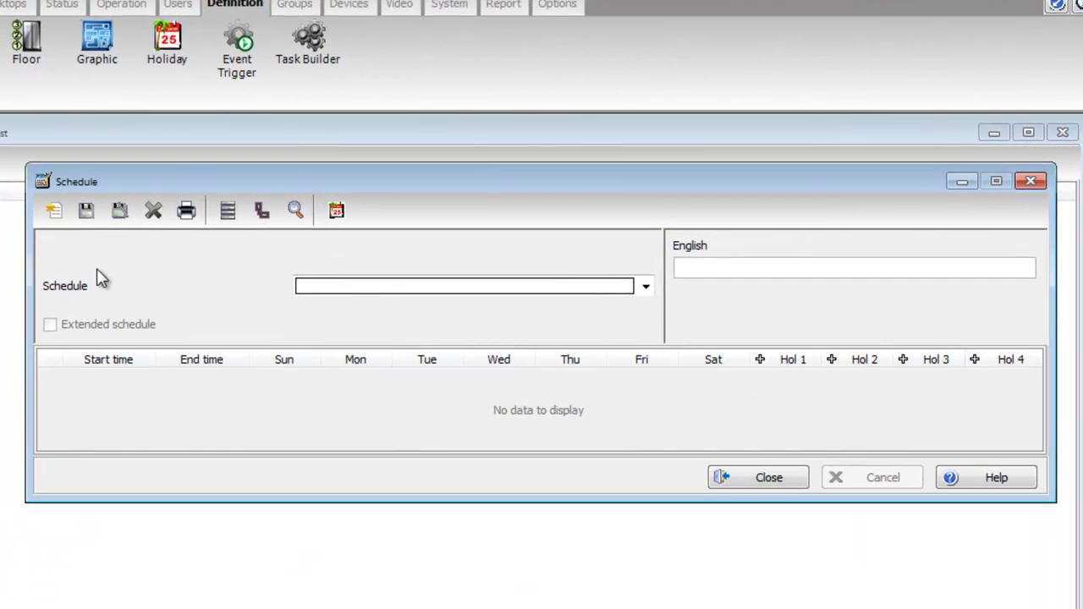
left_click(52, 211)
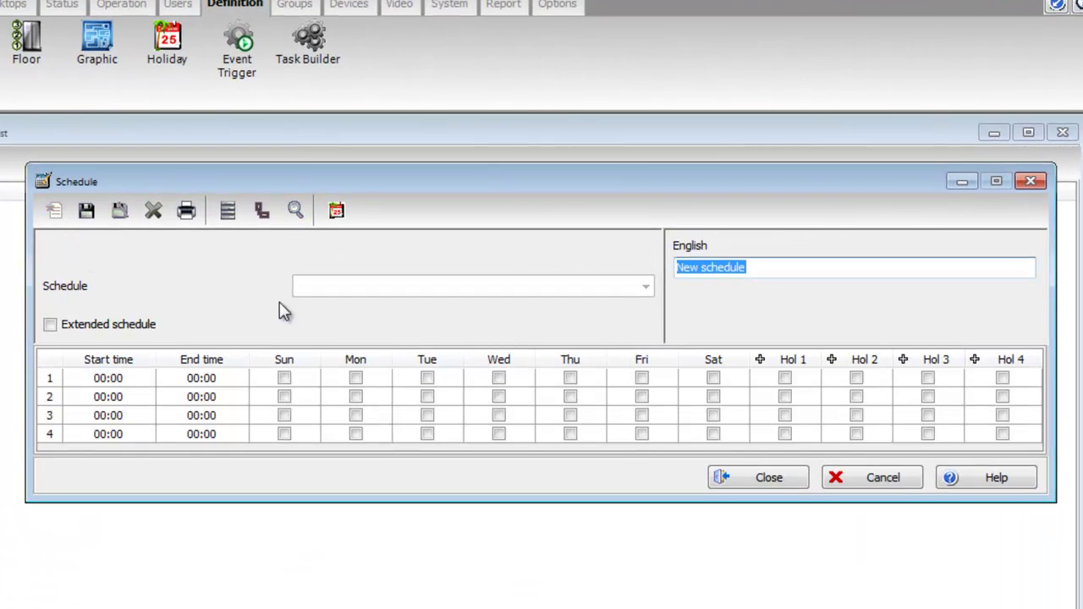
type("T")
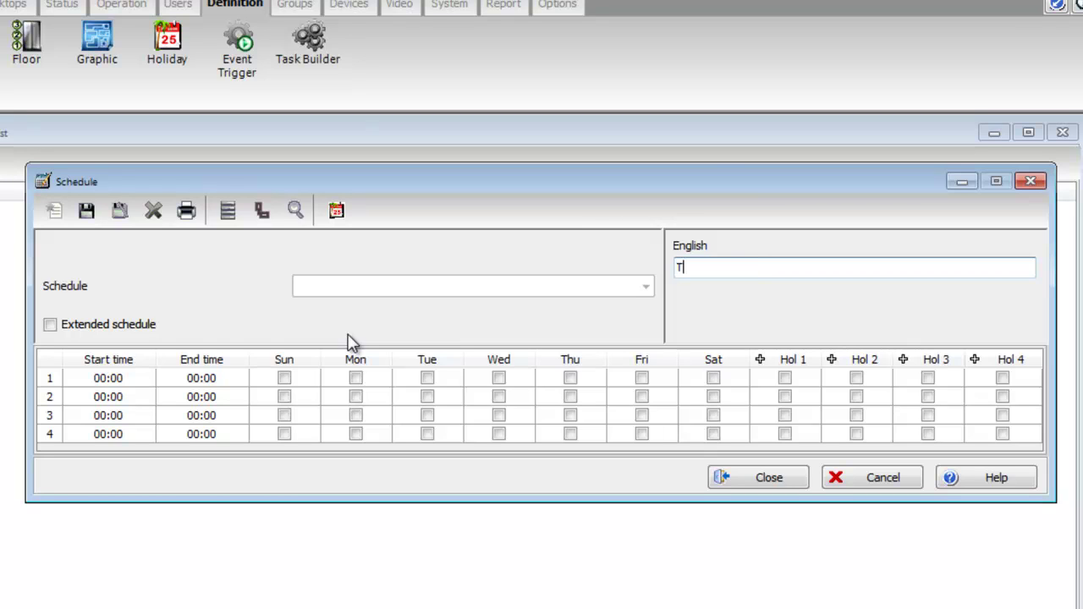
type("est access level")
left_click(134, 382)
type("0900")
key("Tab")
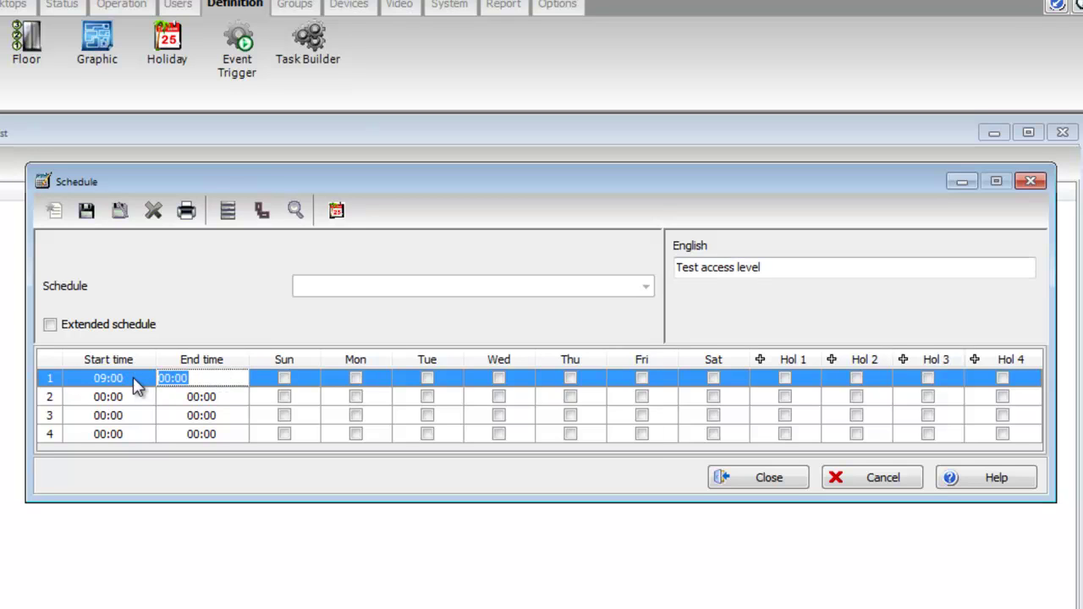
type("1700")
key("Tab")
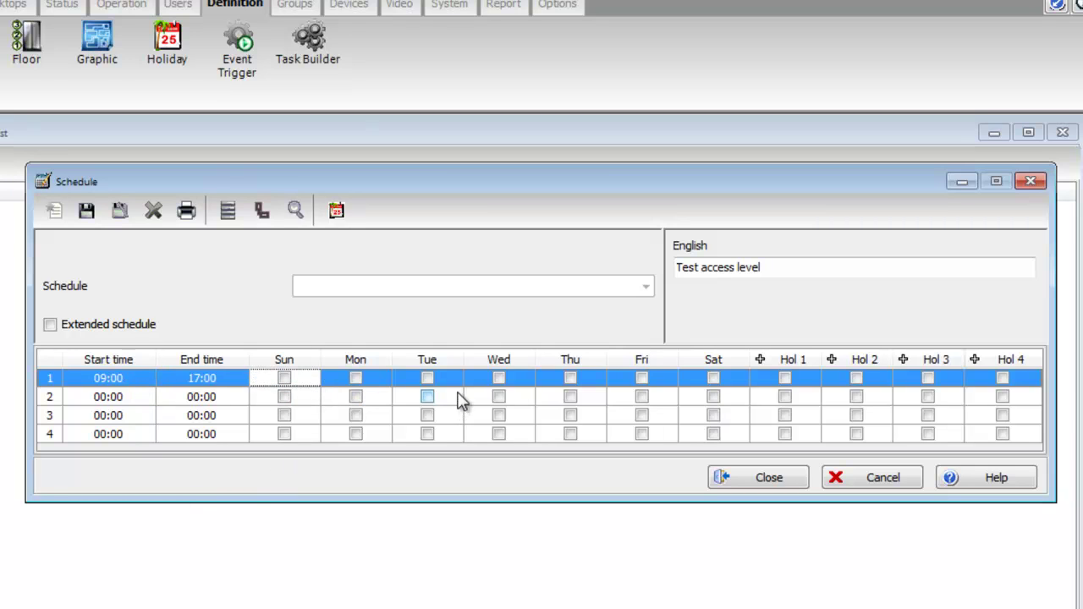
- Apply the period to Tuesday through Friday, then save and close the schedule
left_click(429, 379)
left_click(499, 379)
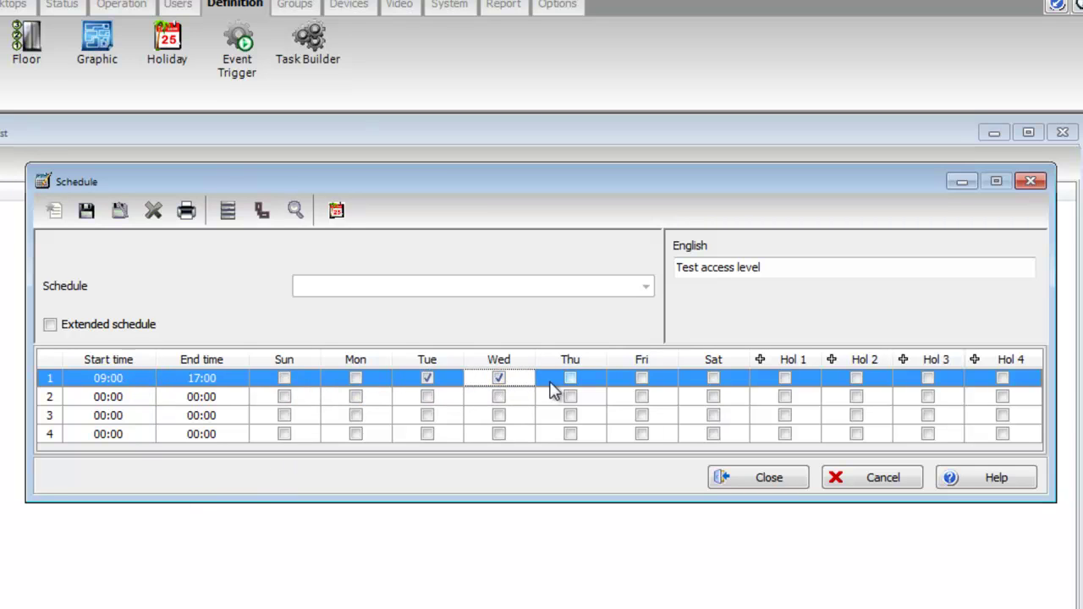
left_click(571, 379)
left_click(641, 379)
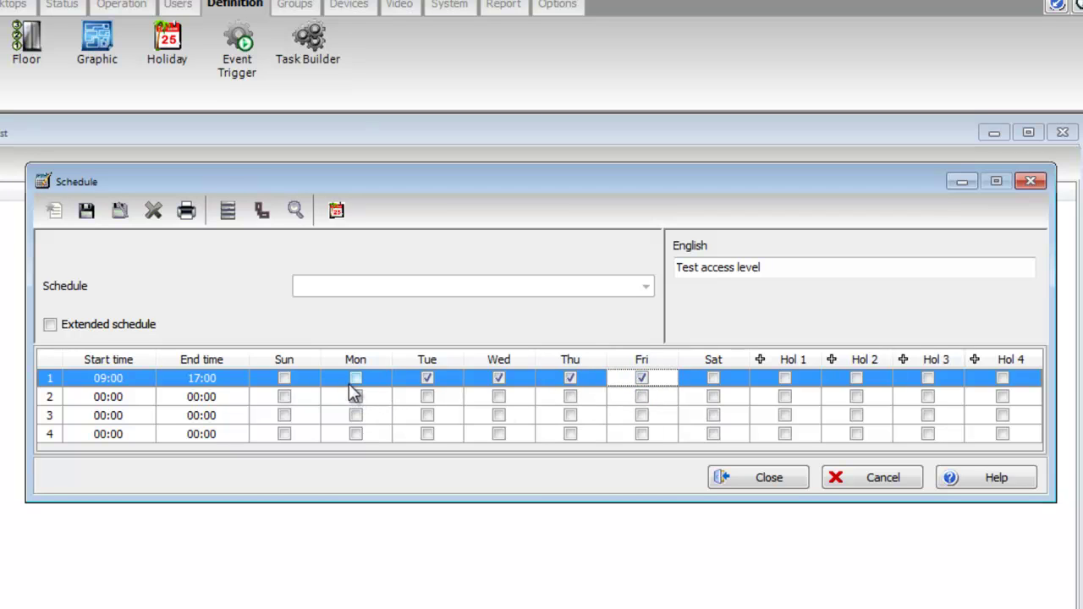
left_click(86, 213)
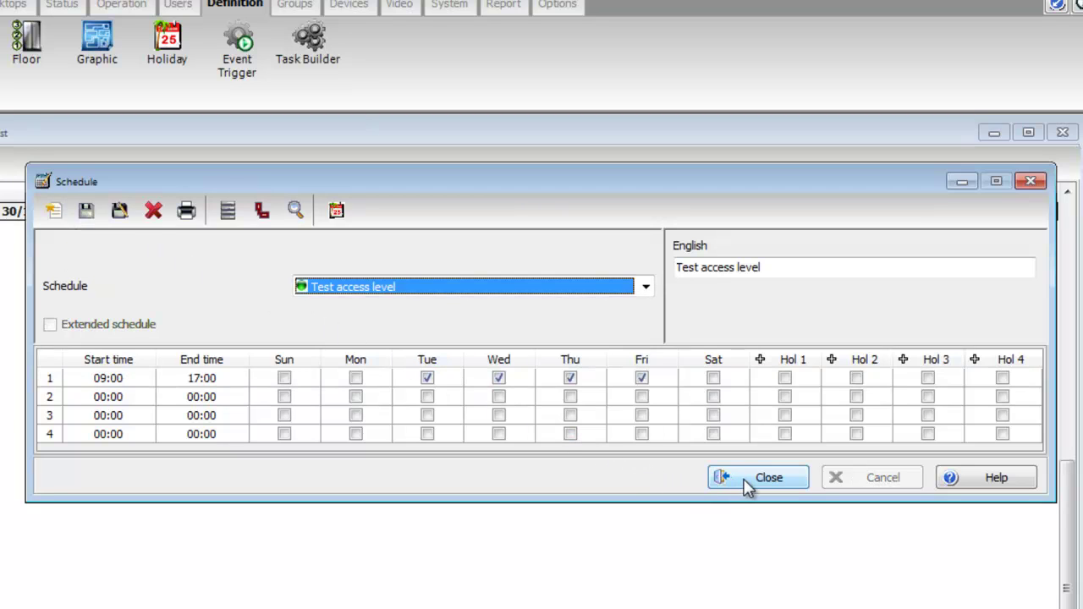
left_click(747, 486)
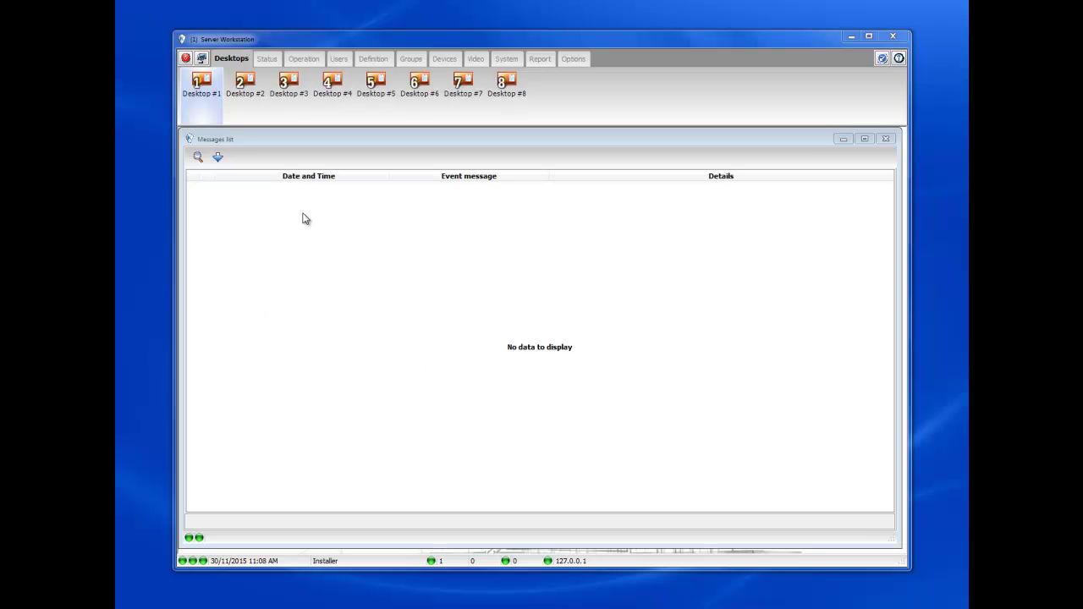
- Review the 'Dallas Location KT-400 - Always valid, all doors' access level, then close it
left_click(339, 60)
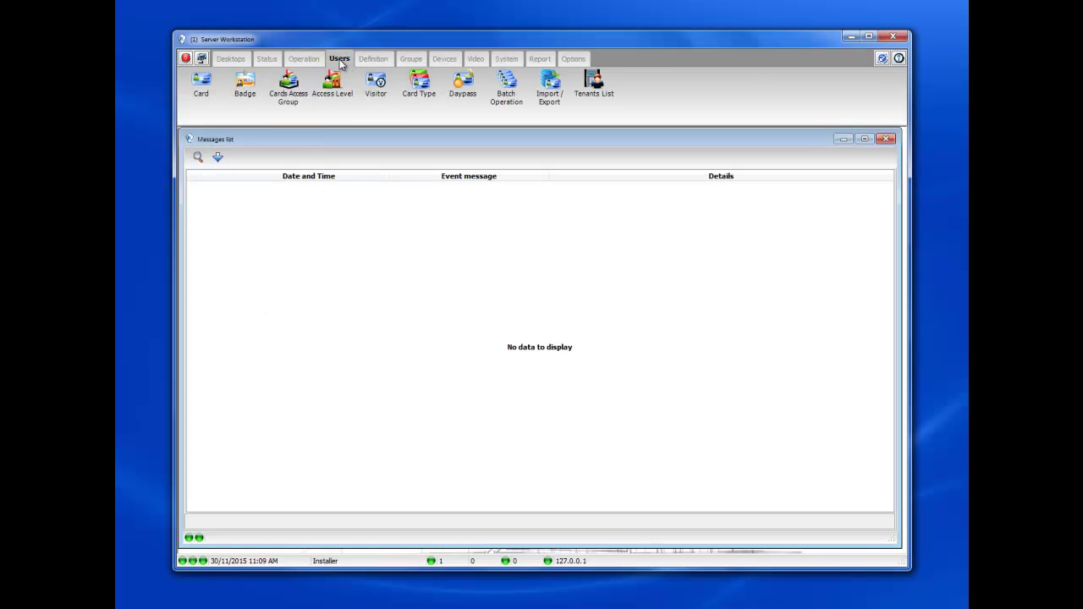
left_click(328, 105)
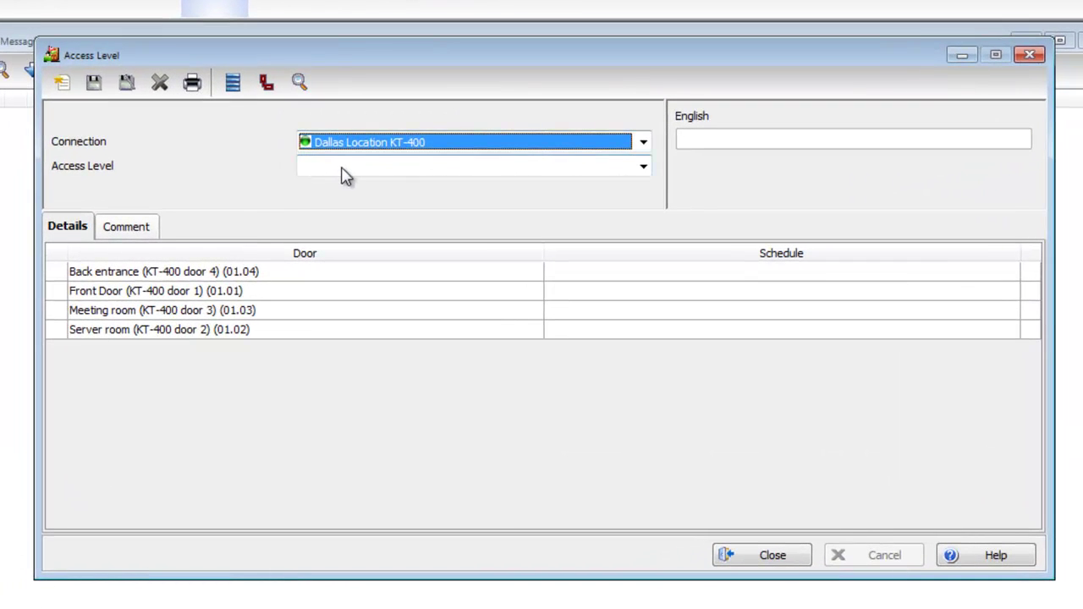
left_click(420, 218)
left_click(355, 185)
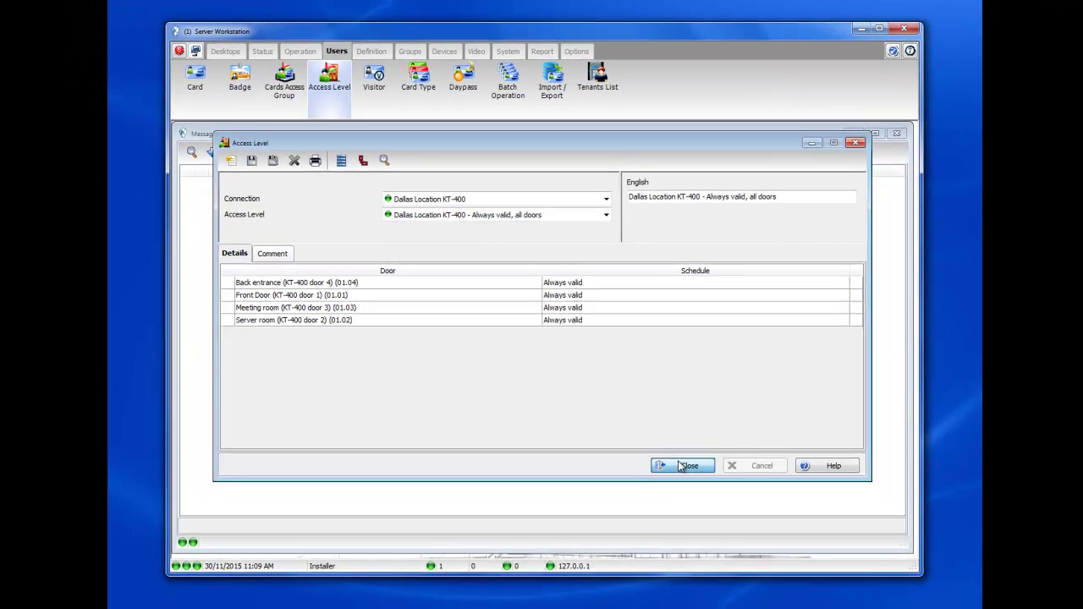
left_click(682, 467)
- Enable Elevator cab on the Meeting room door of Dallas Location KT-400 Controller #1, then save
left_click(441, 52)
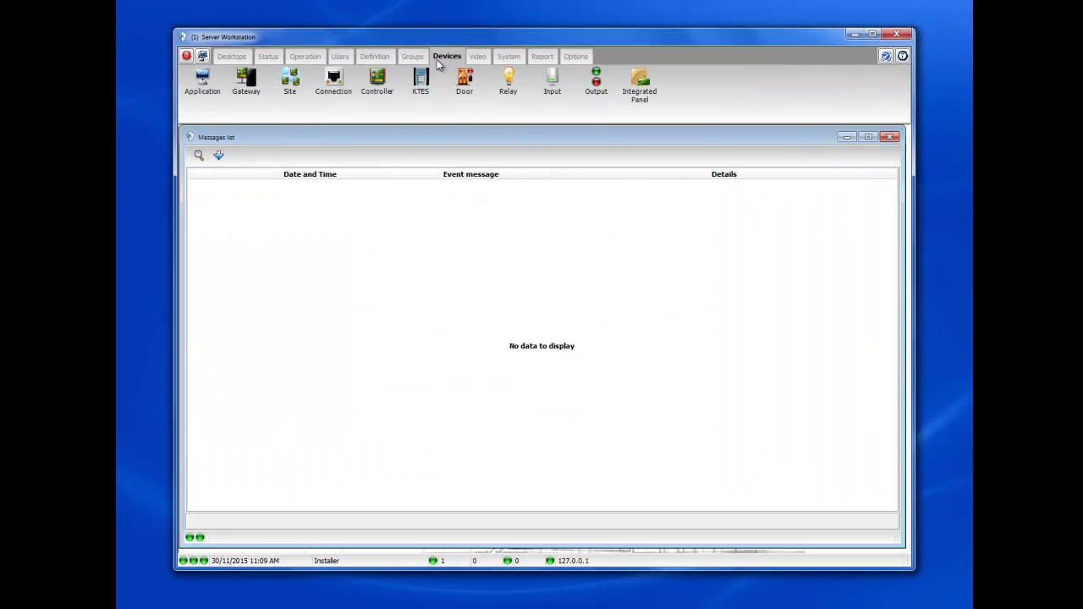
left_click(464, 85)
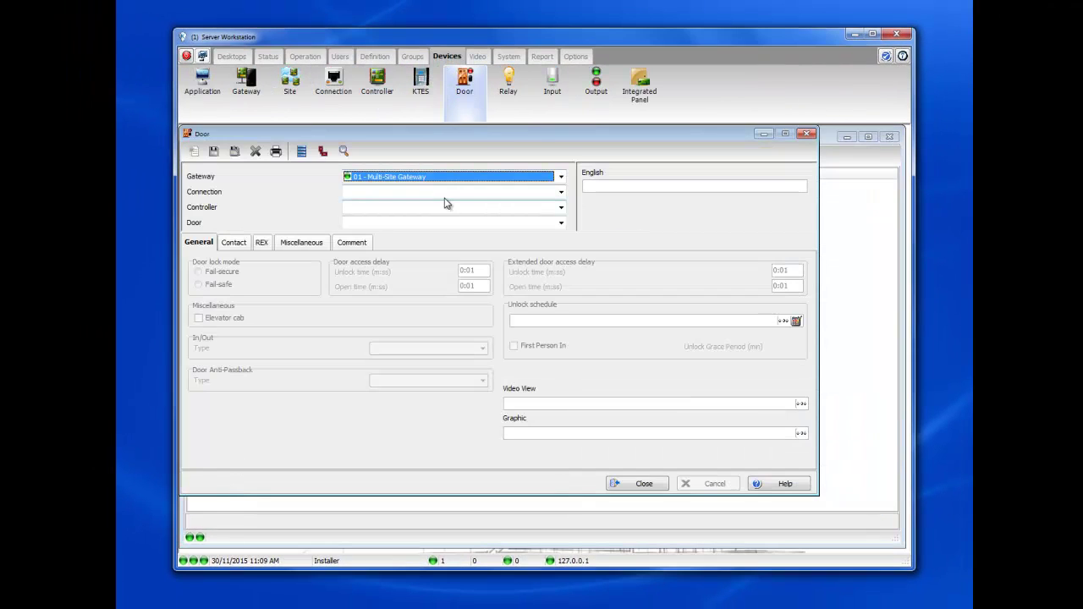
left_click(443, 193)
left_click(441, 203)
left_click(441, 207)
left_click(439, 220)
left_click(440, 223)
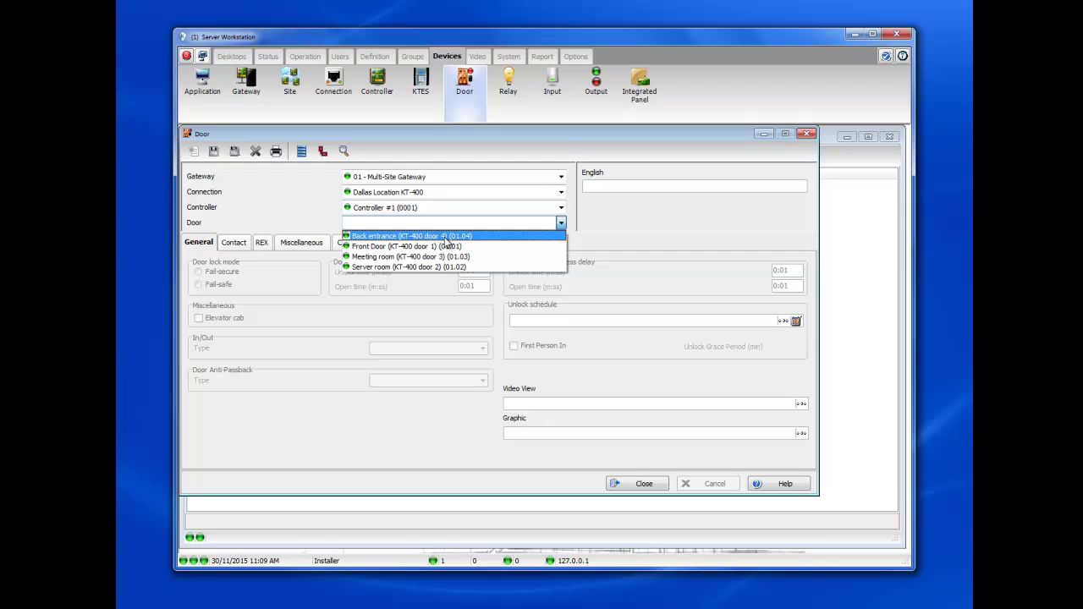
left_click(450, 257)
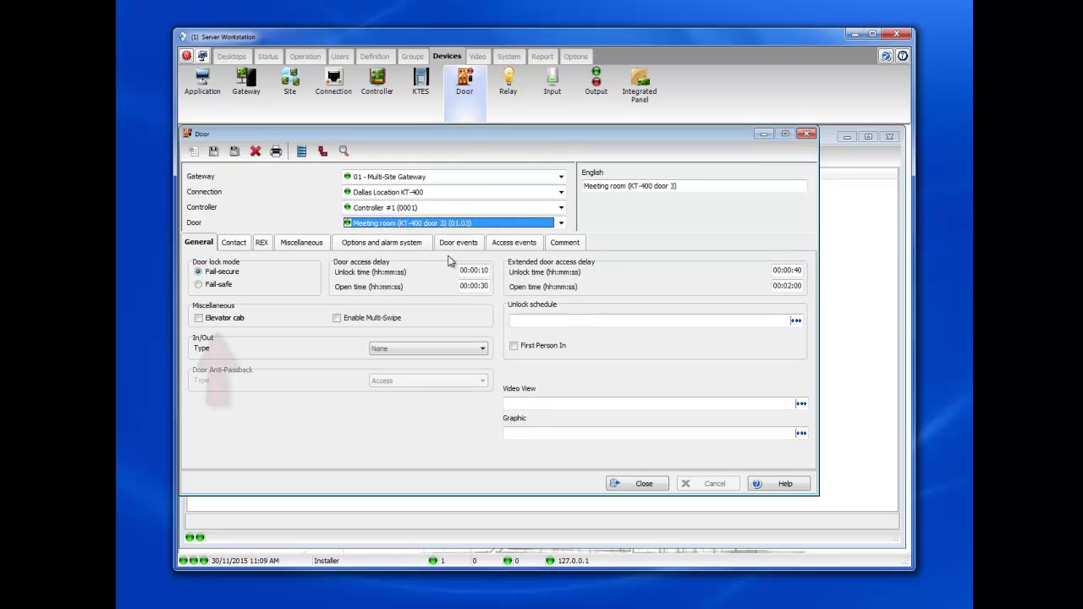
left_click(199, 319)
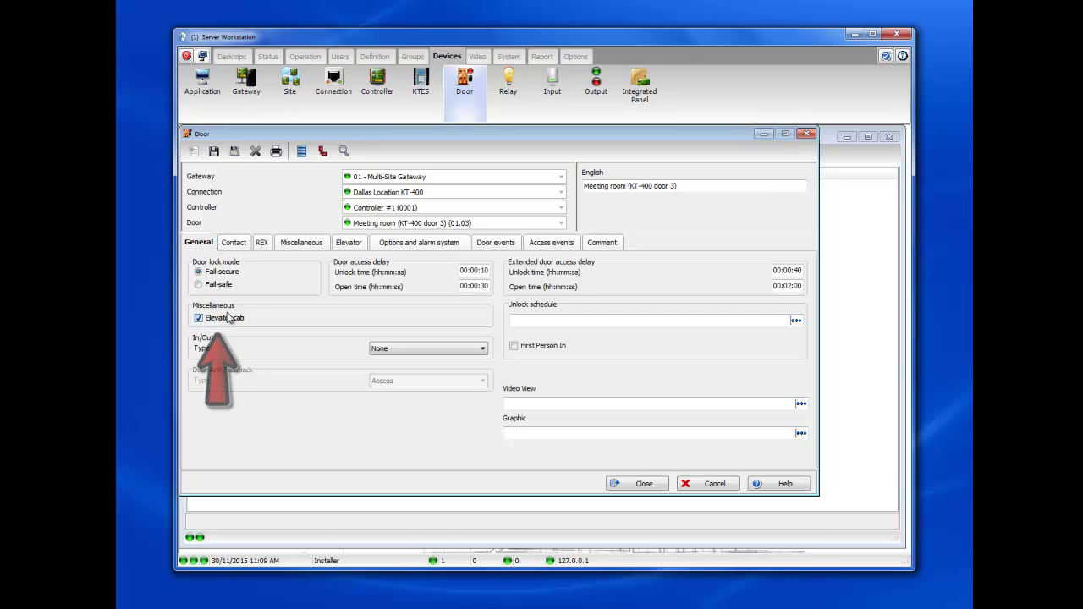
left_click(214, 150)
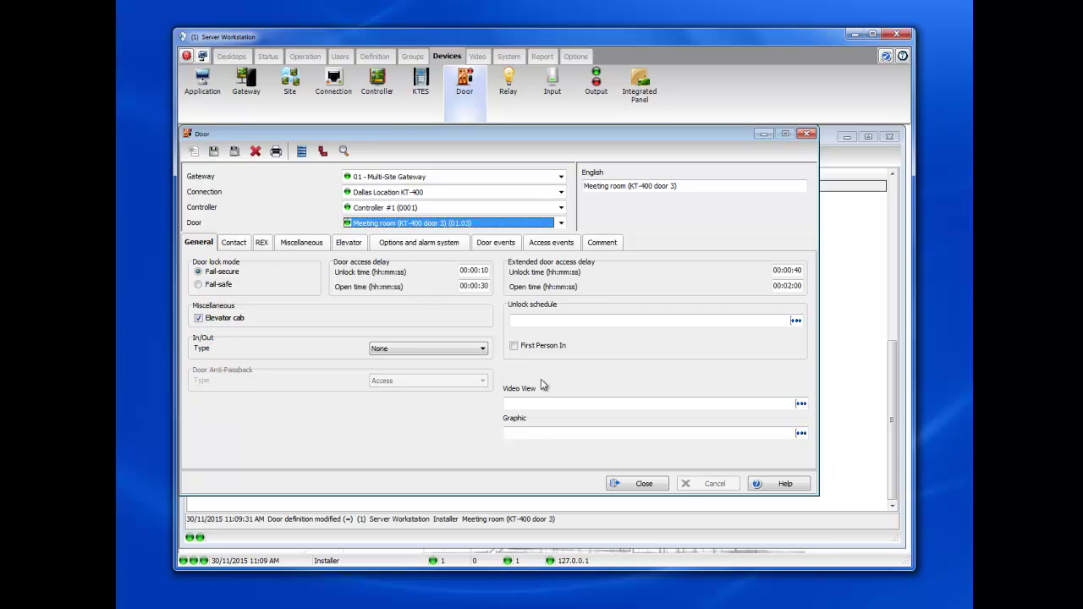
left_click(635, 483)
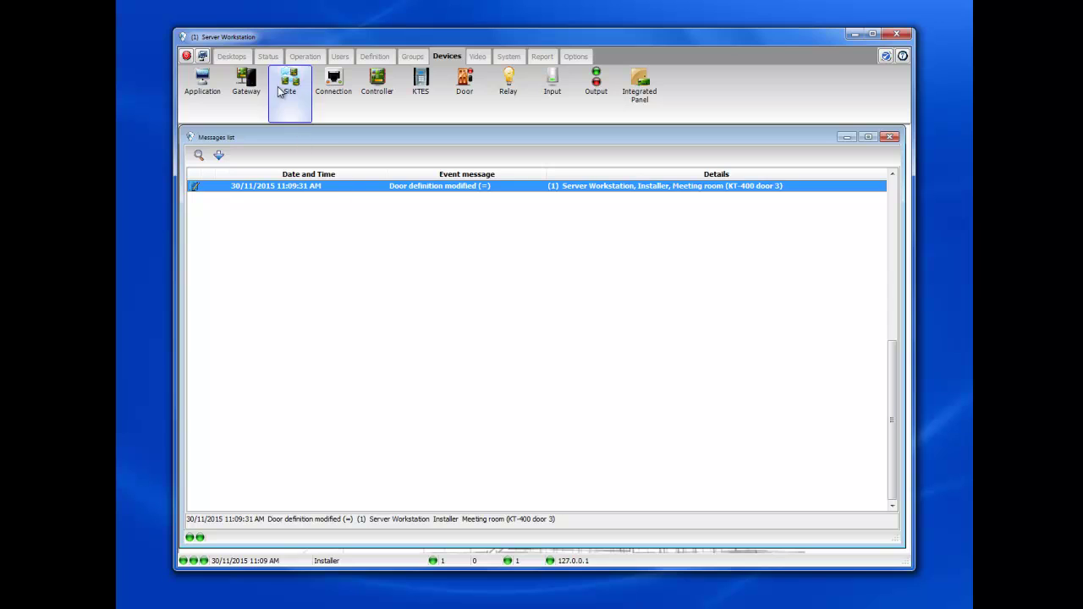
- Look at the always-valid access level, then start a new access level named 'Main Access'
left_click(339, 57)
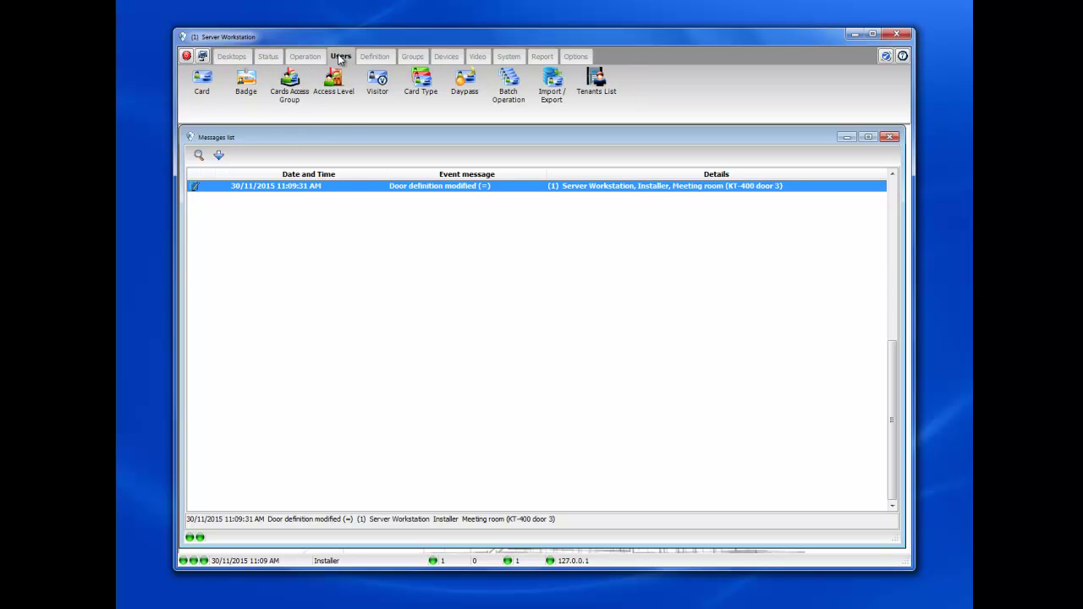
left_click(341, 98)
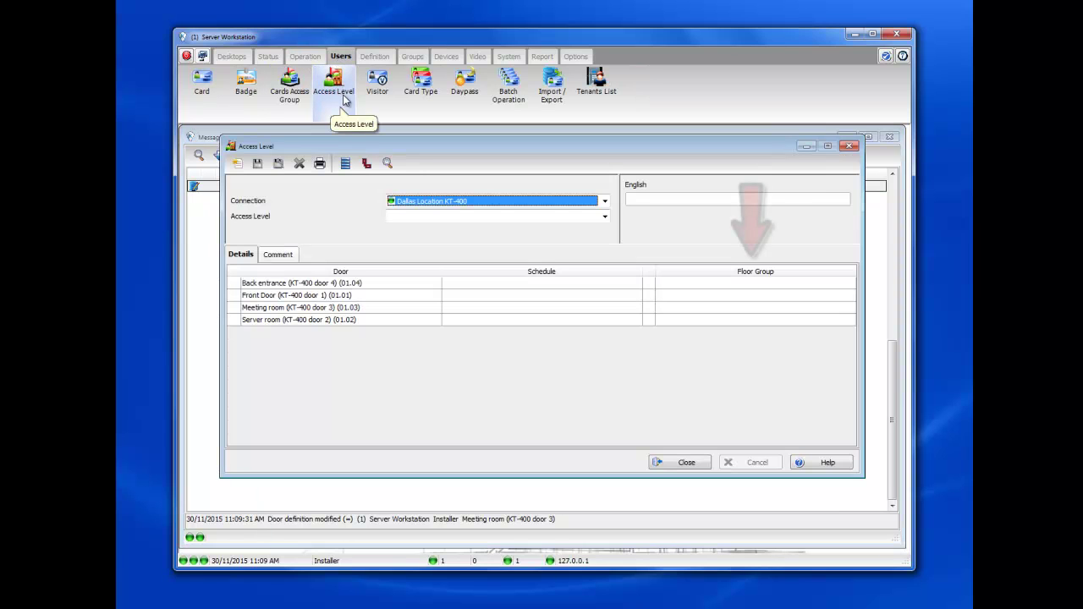
left_click(416, 218)
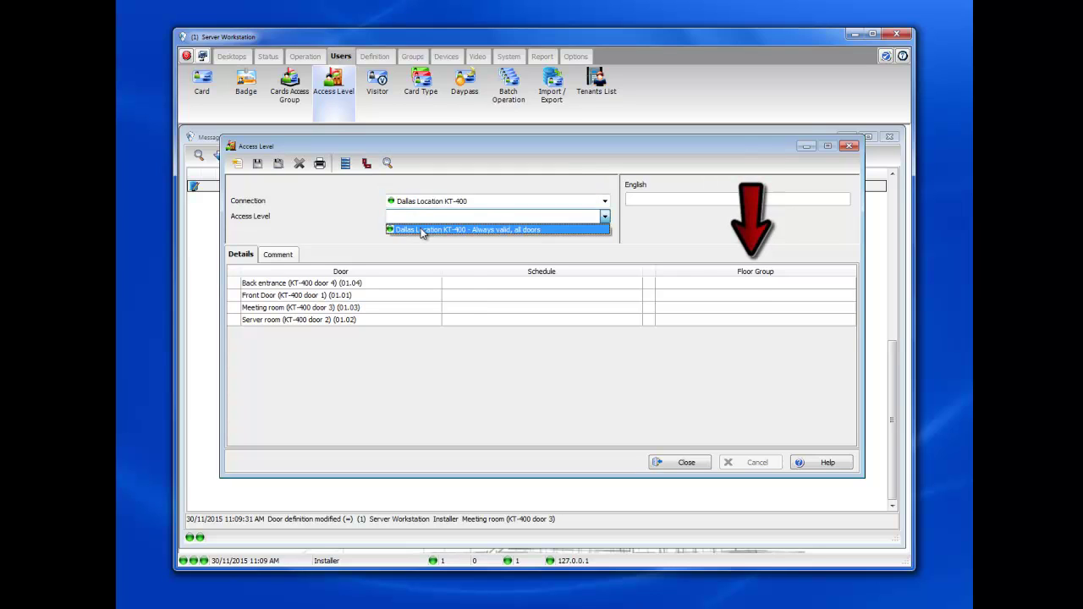
left_click(424, 232)
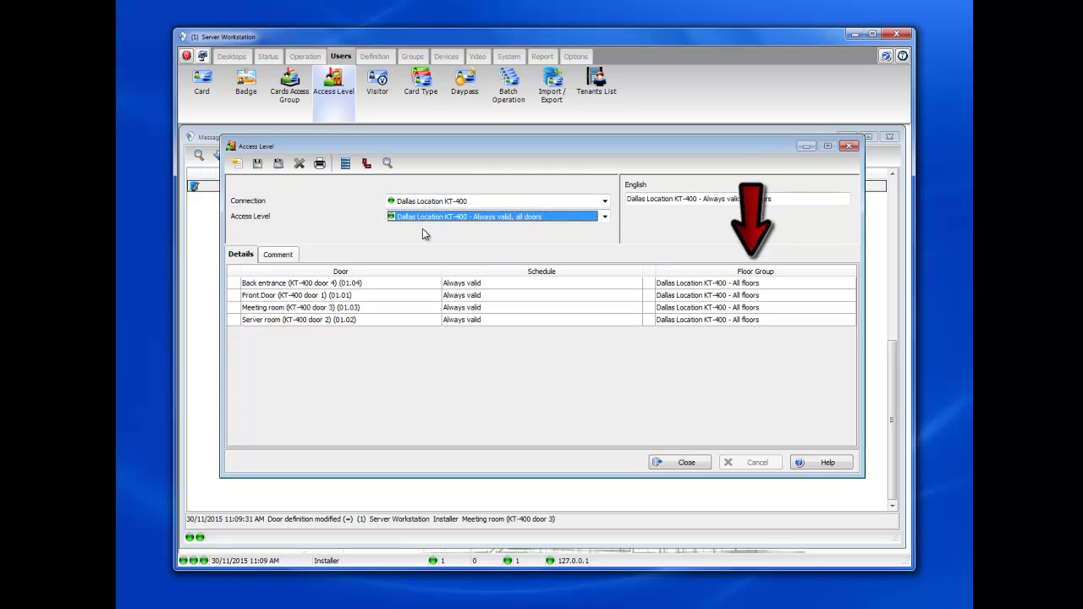
left_click(237, 164)
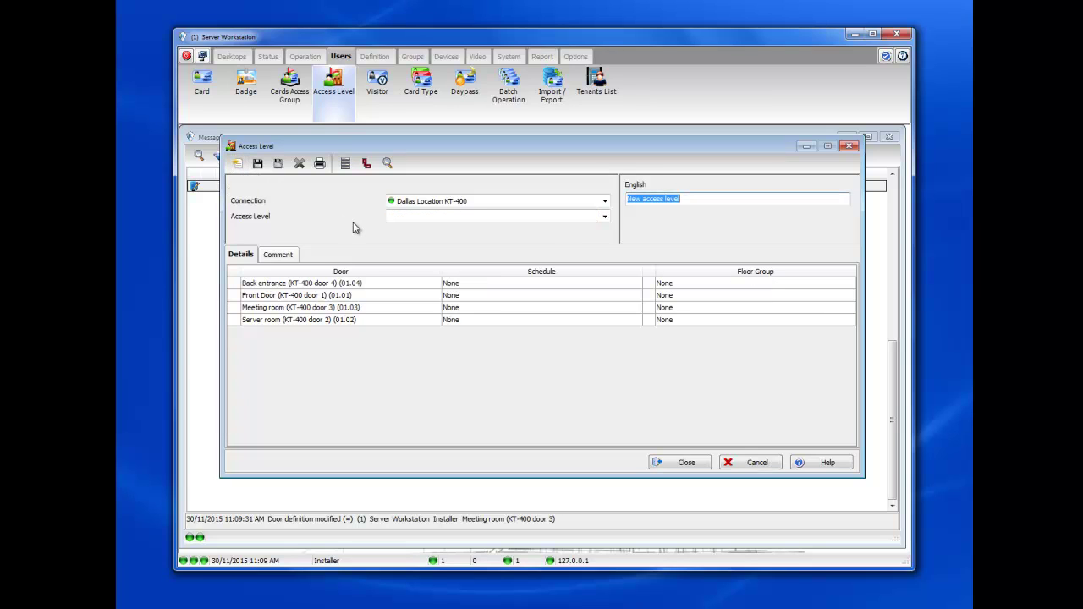
type("Main Access")
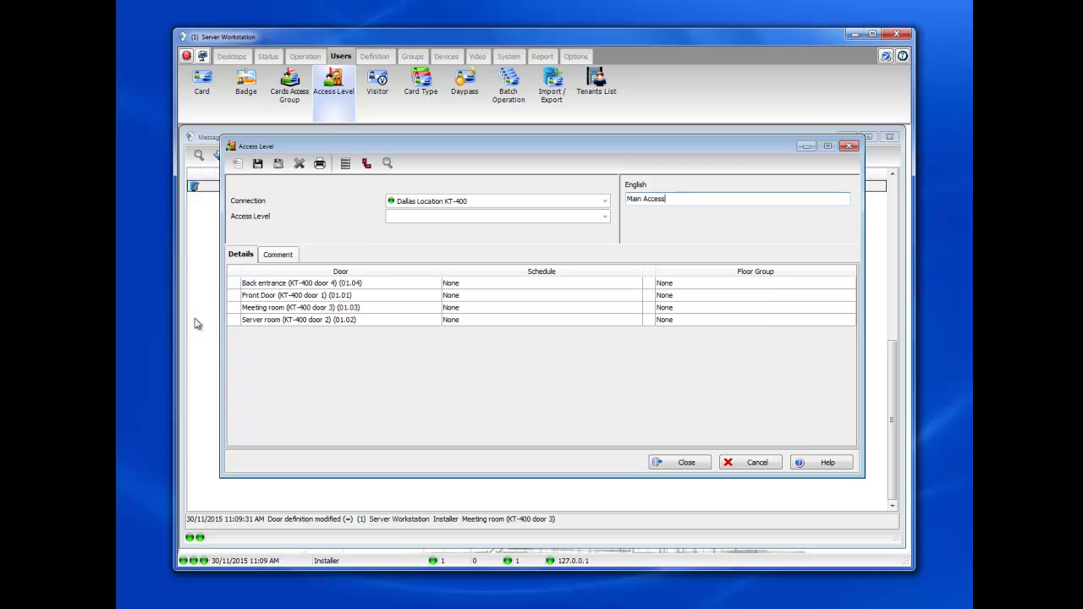
- Give Back entrance, Front Door and Meeting room the Test access level schedule
left_click(473, 285)
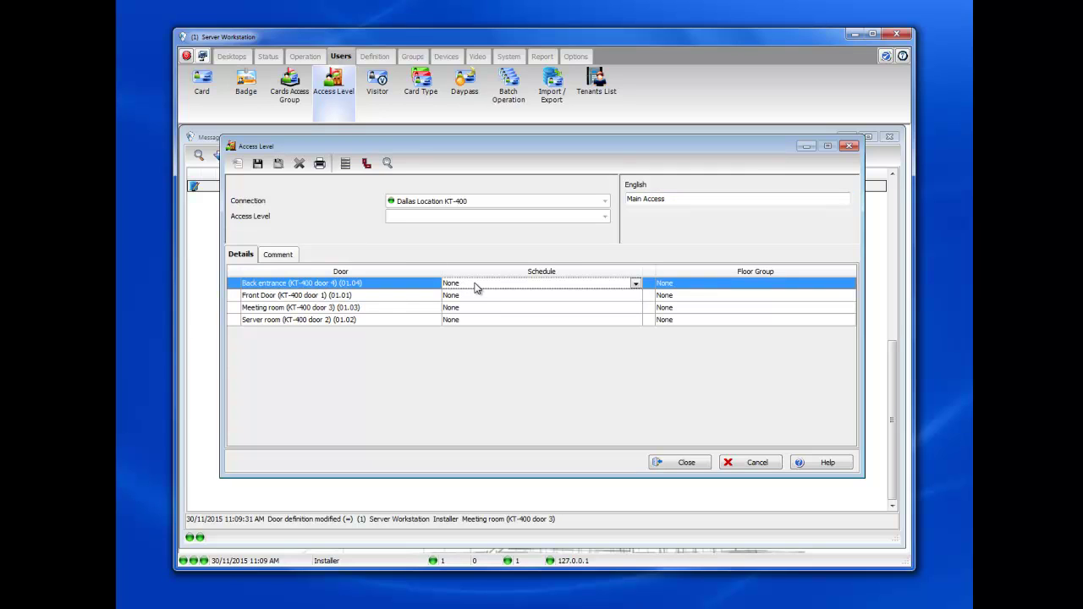
left_click(475, 286)
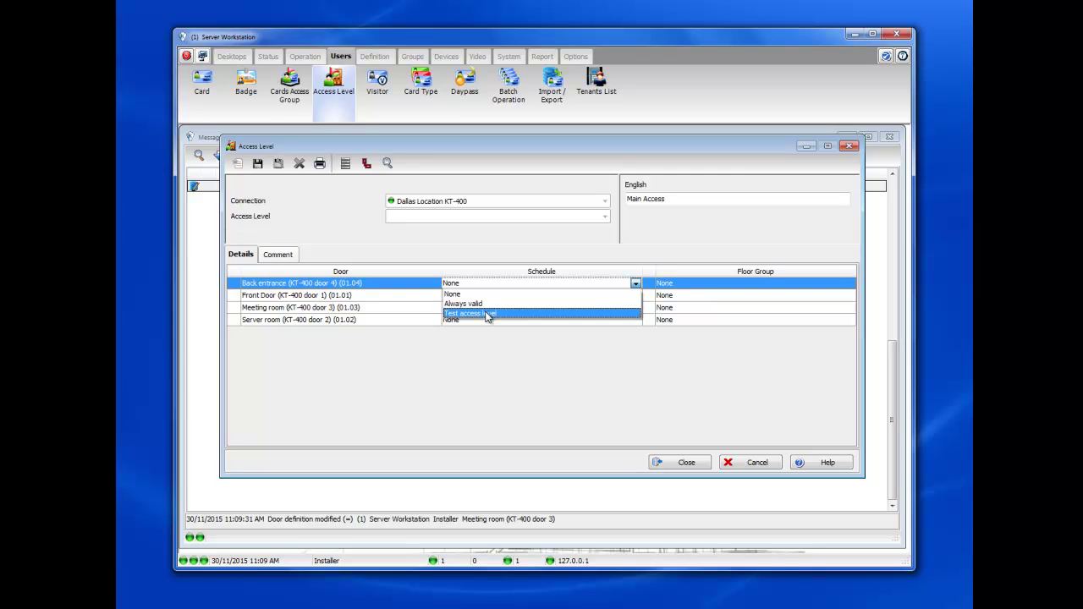
left_click(486, 314)
left_click(481, 297)
left_click(483, 302)
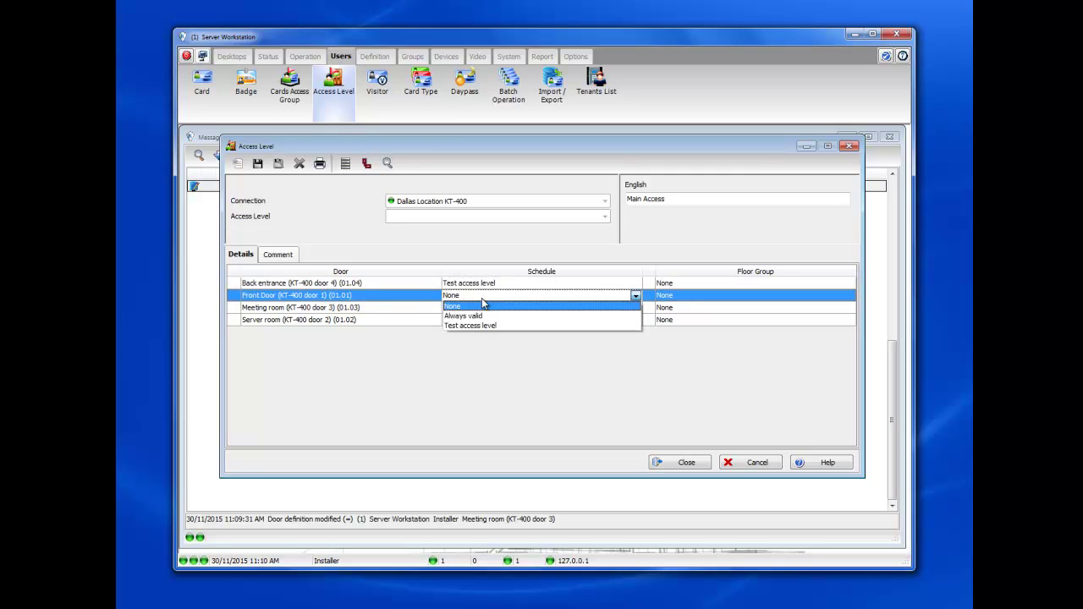
left_click(486, 326)
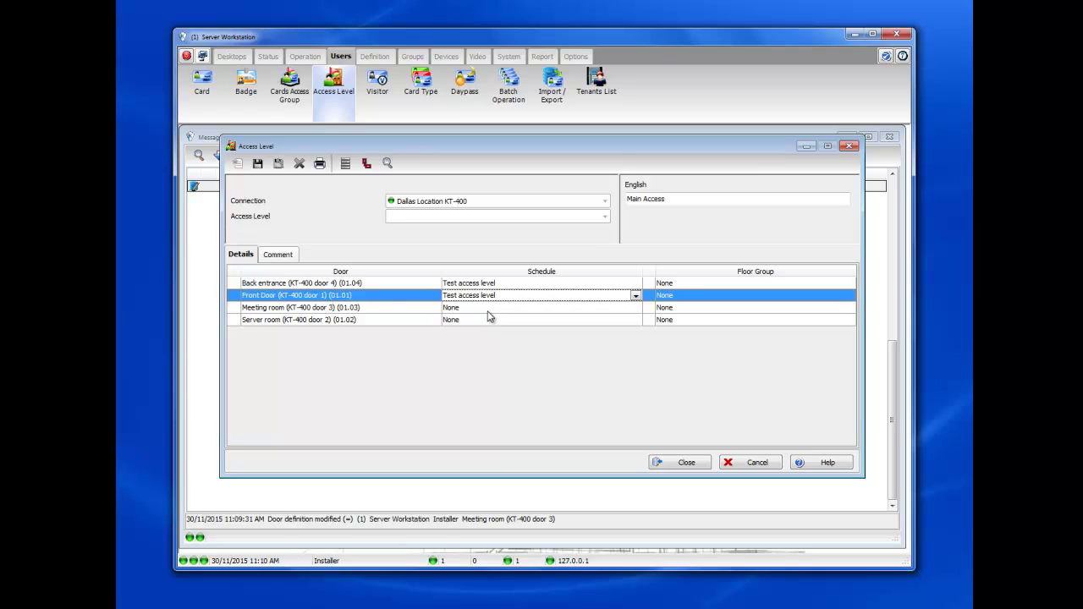
left_click(488, 313)
left_click(489, 309)
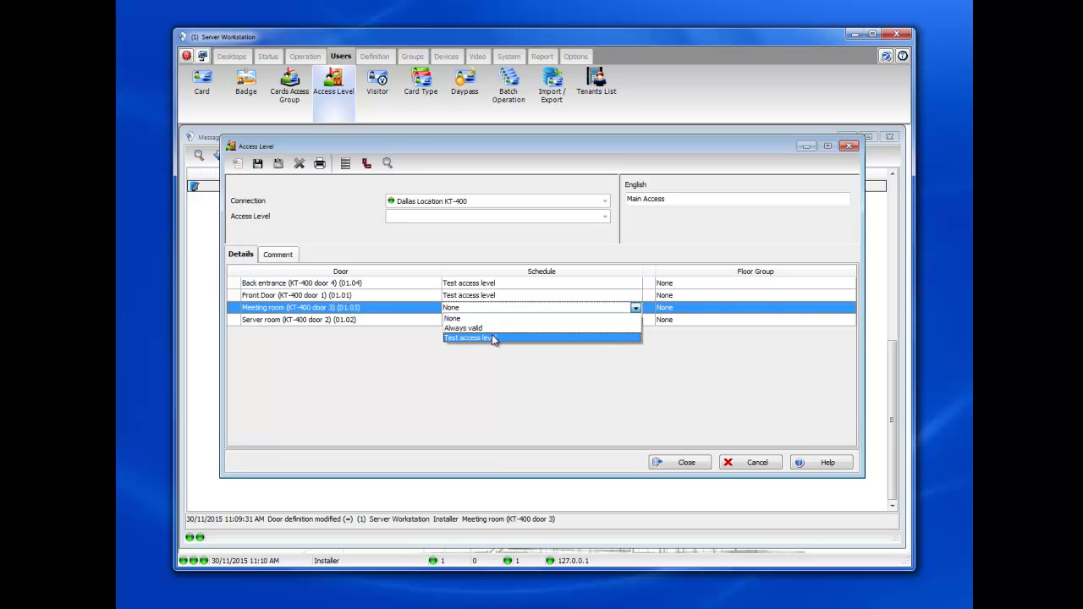
left_click(493, 339)
- Try Test access level on Server room, then set its schedule back to None
left_click(490, 322)
left_click(490, 322)
left_click(492, 350)
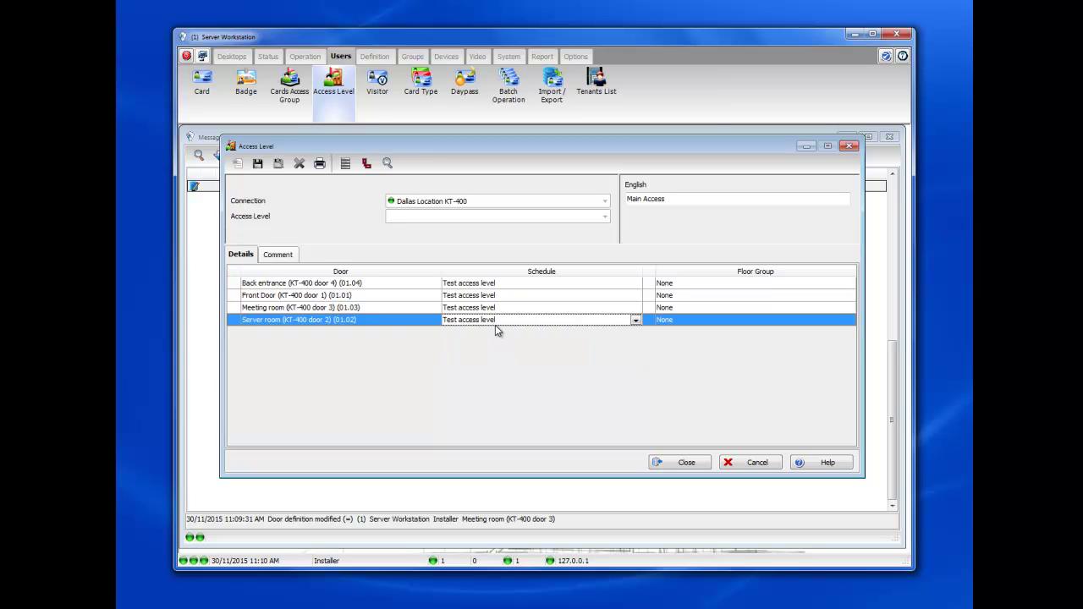
left_click(495, 326)
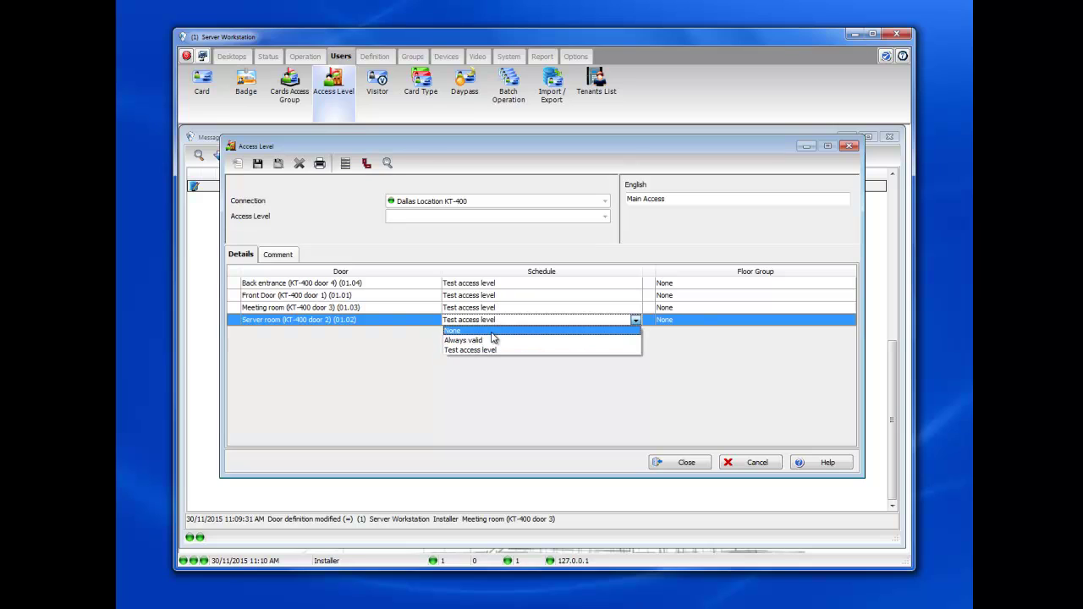
left_click(493, 331)
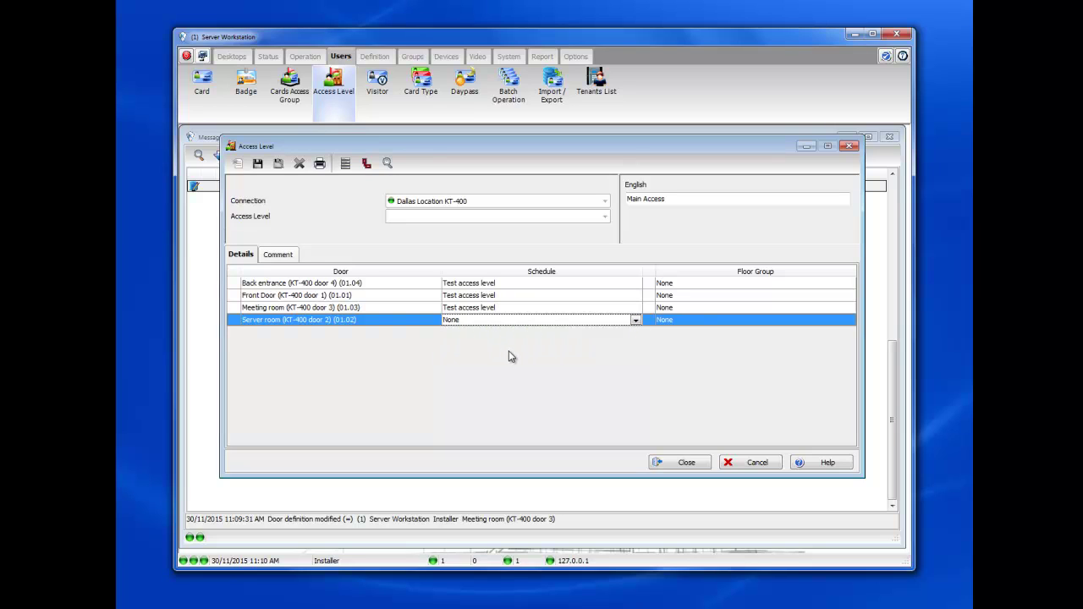
- Make Back entrance always valid and save the Main Access level
left_click(492, 284)
left_click(495, 287)
left_click(498, 305)
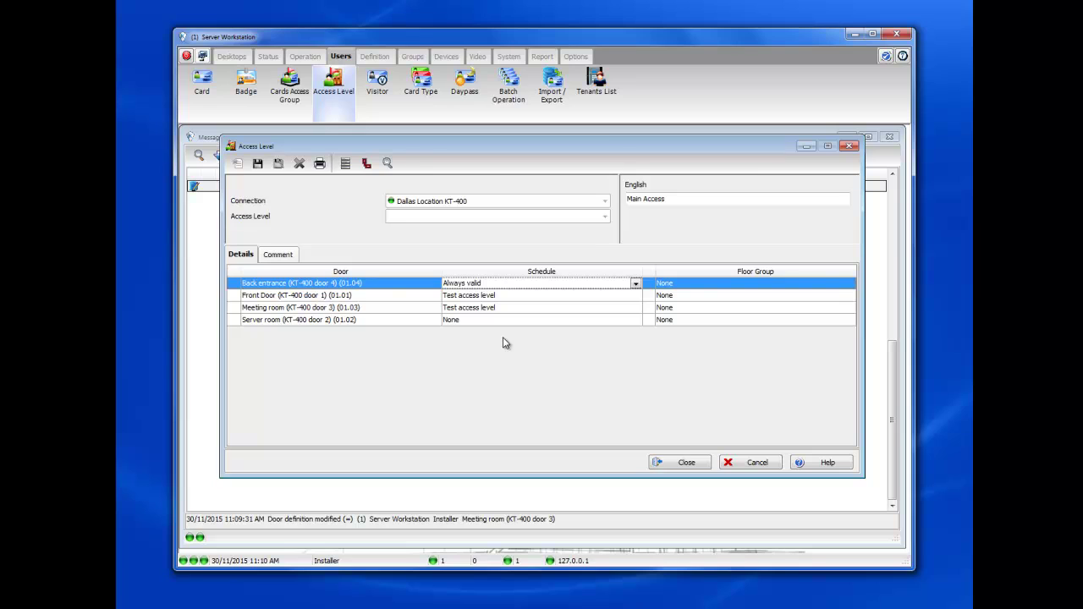
left_click(257, 163)
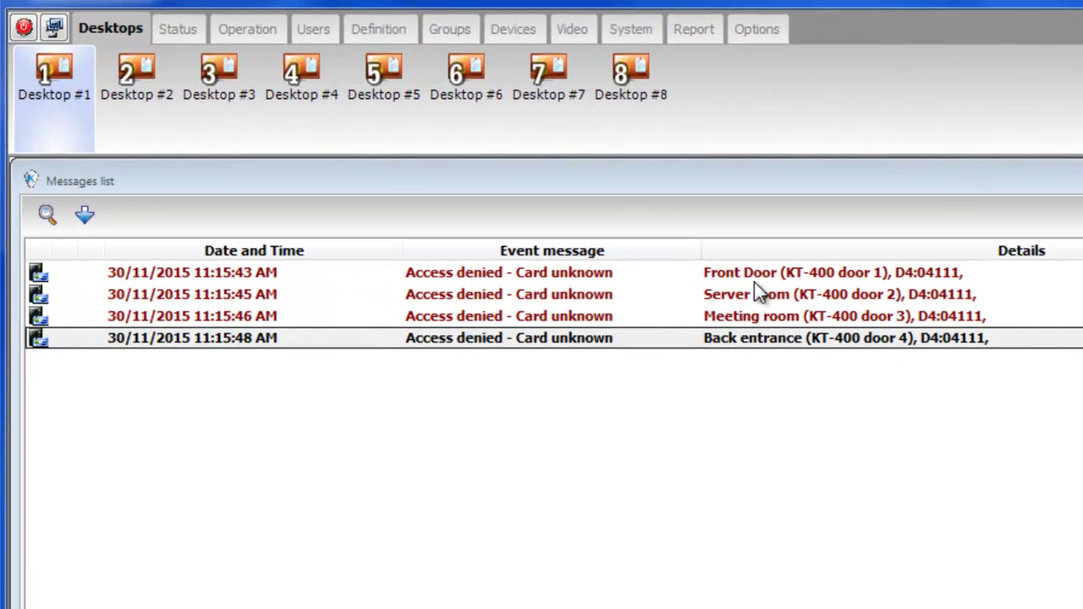
- Open the unknown card behind the Back entrance denial, review it, and close without saving
right_click(602, 343)
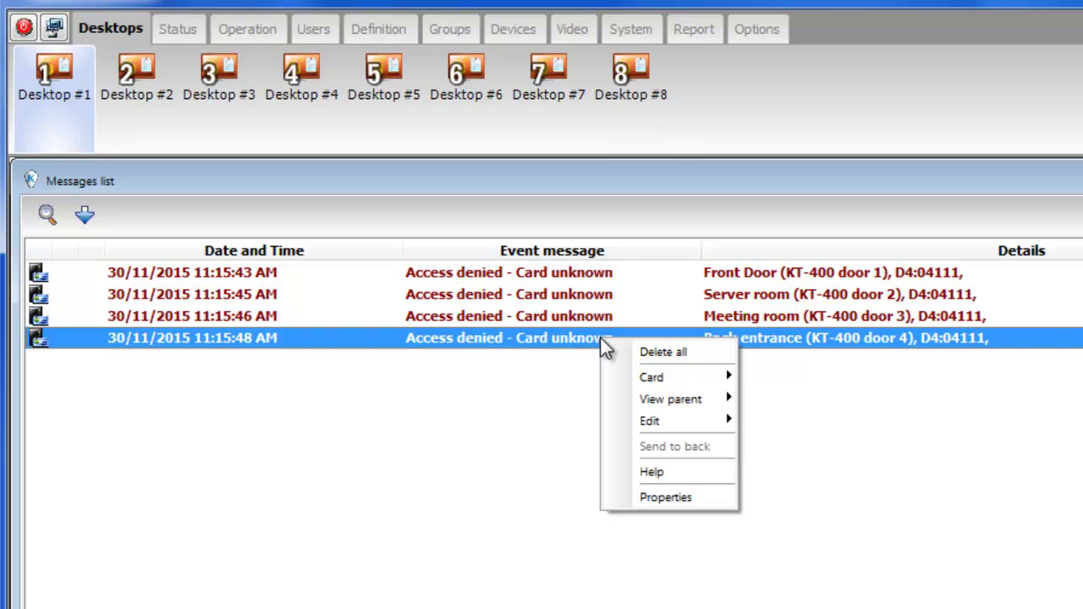
mouse_move(648, 423)
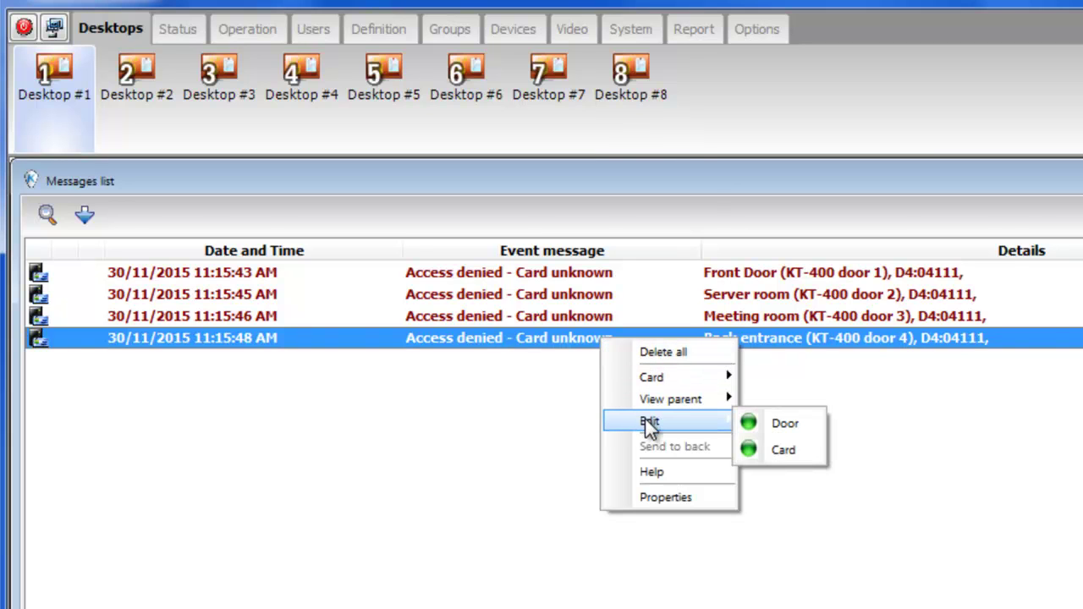
left_click(785, 449)
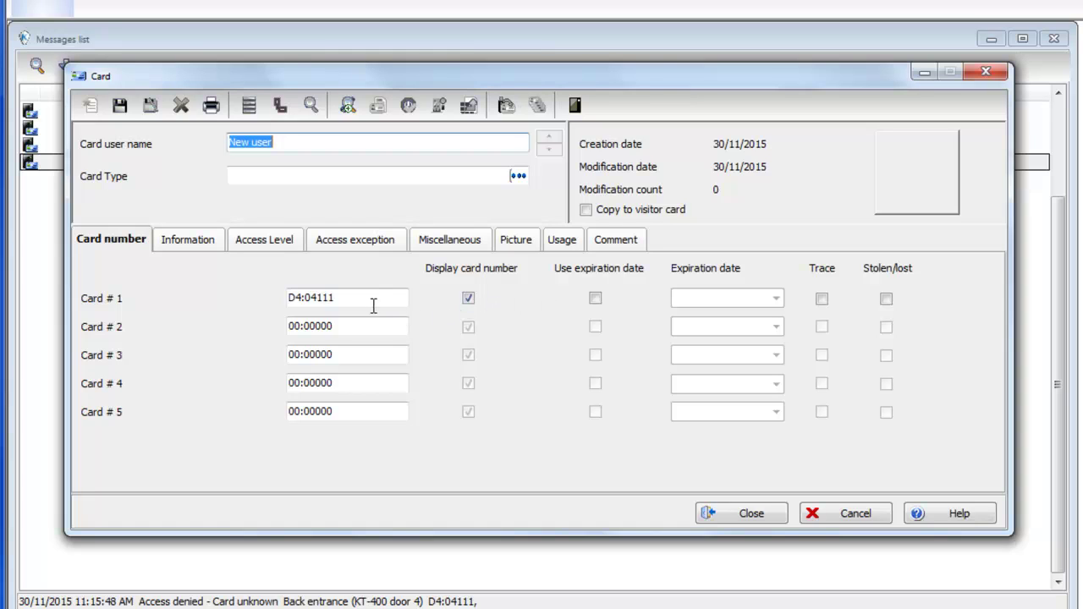
left_click(351, 299)
left_click(725, 518)
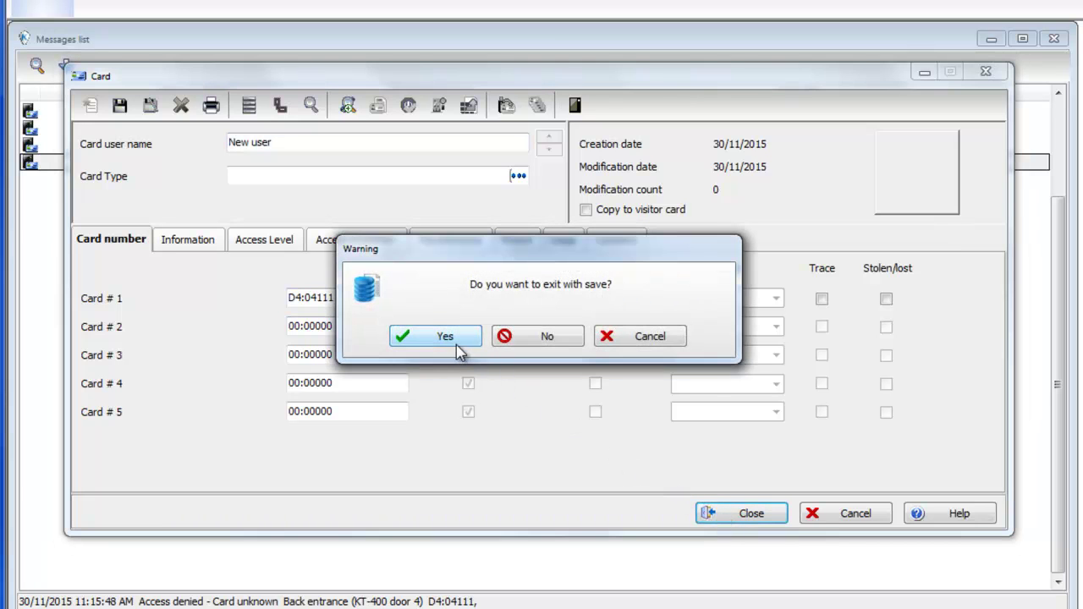
left_click(526, 341)
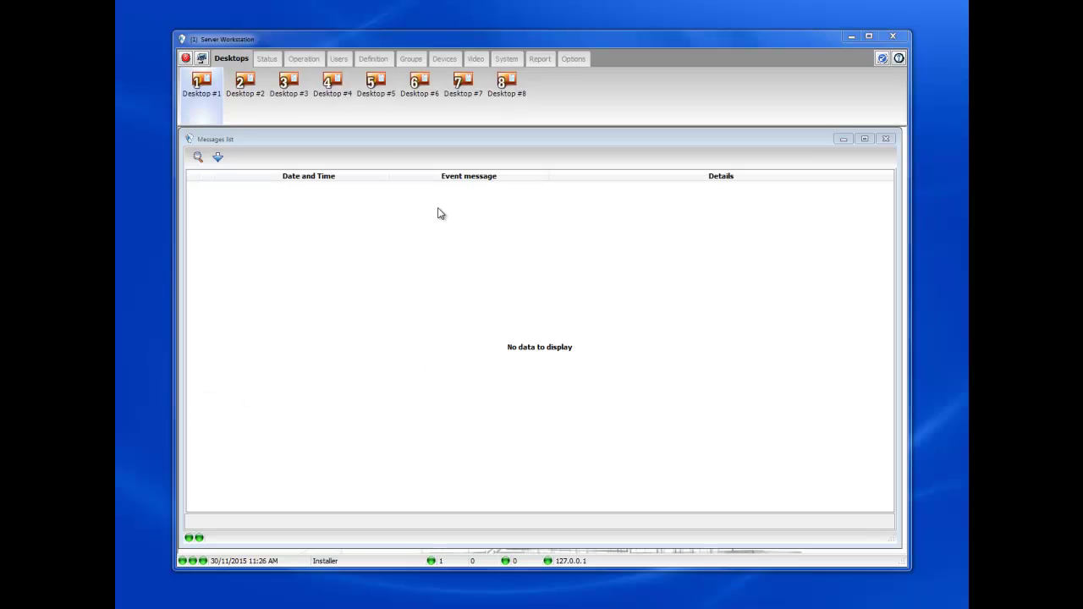
- Create a new card record, entering the cardholder's name and the Card #1 number
left_click(339, 58)
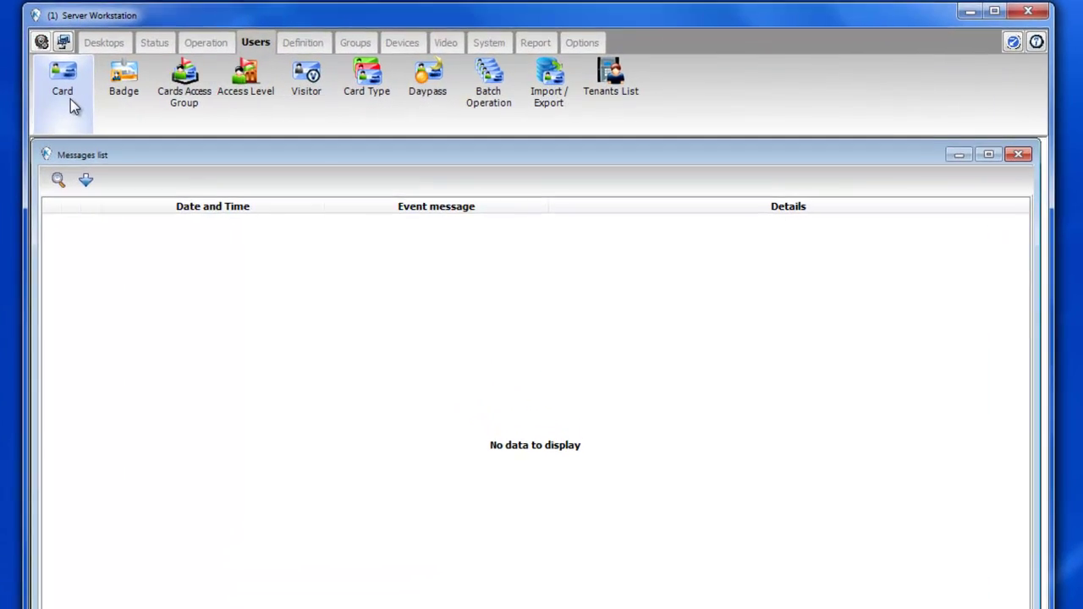
left_click(212, 99)
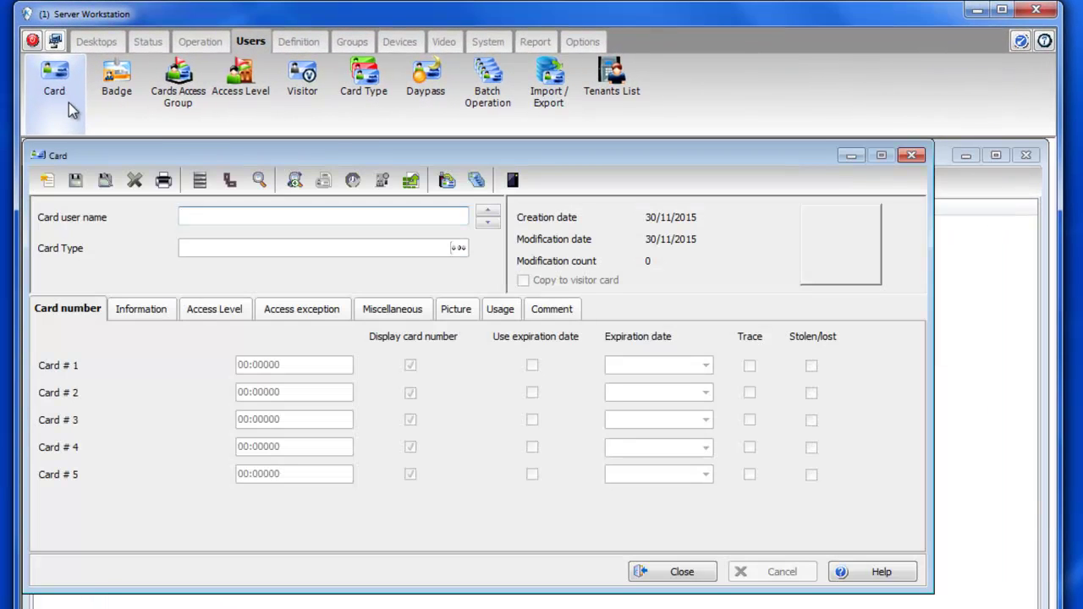
left_click(47, 182)
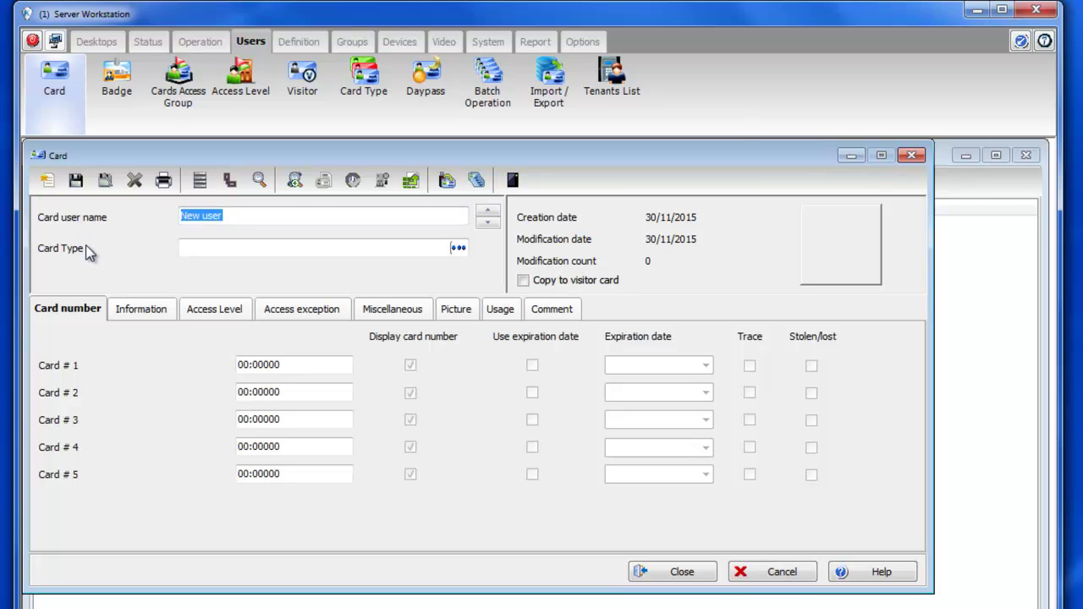
type("Jeff")
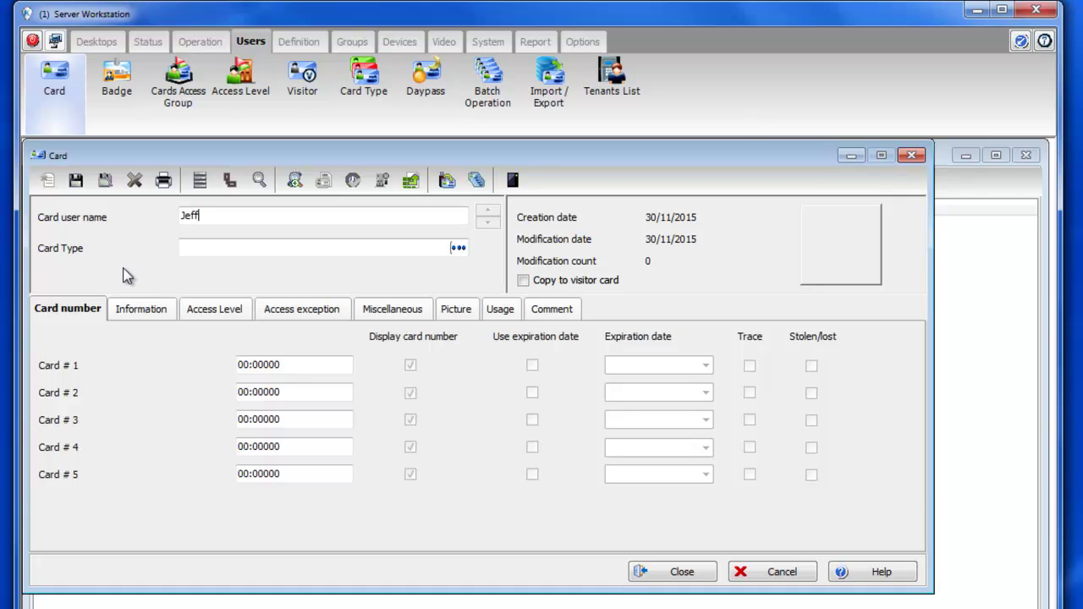
left_click(241, 369)
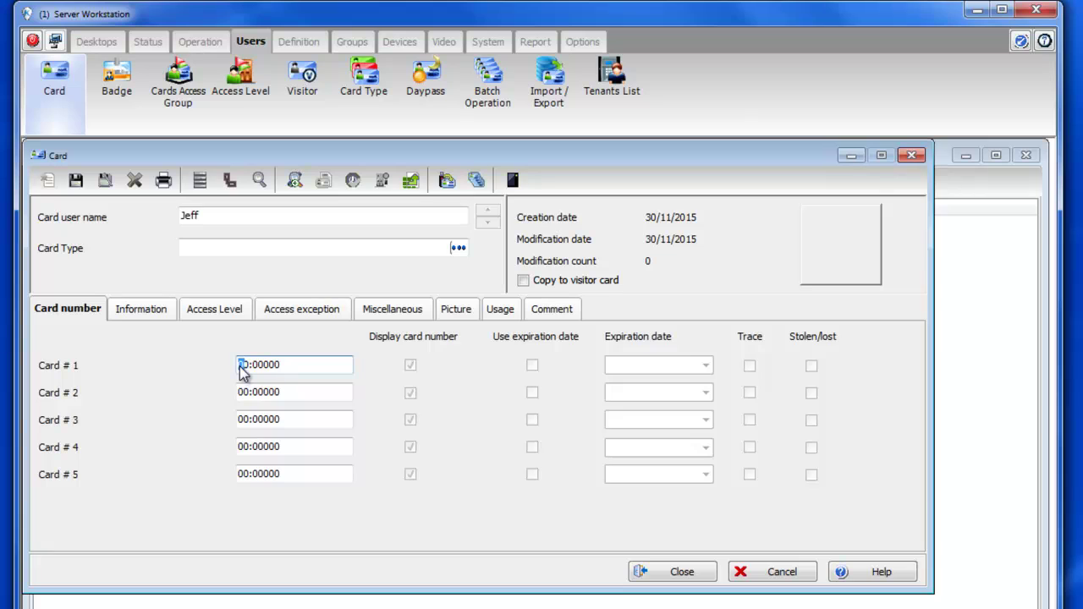
type("04:04")
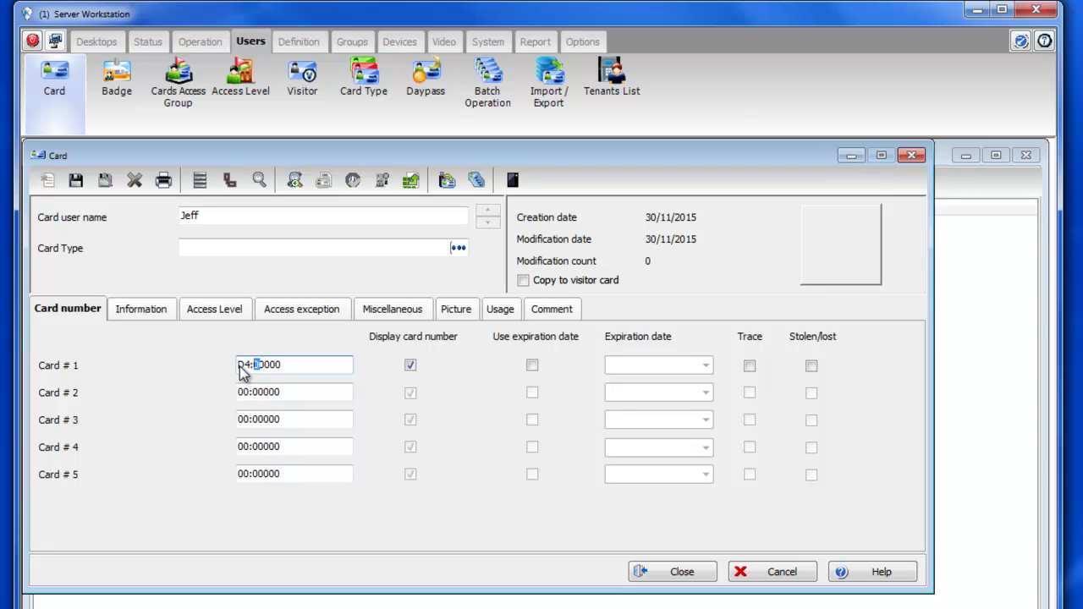
type("111")
- Assign Main Access to the card on Dallas Location KT-400 and save it
left_click(218, 310)
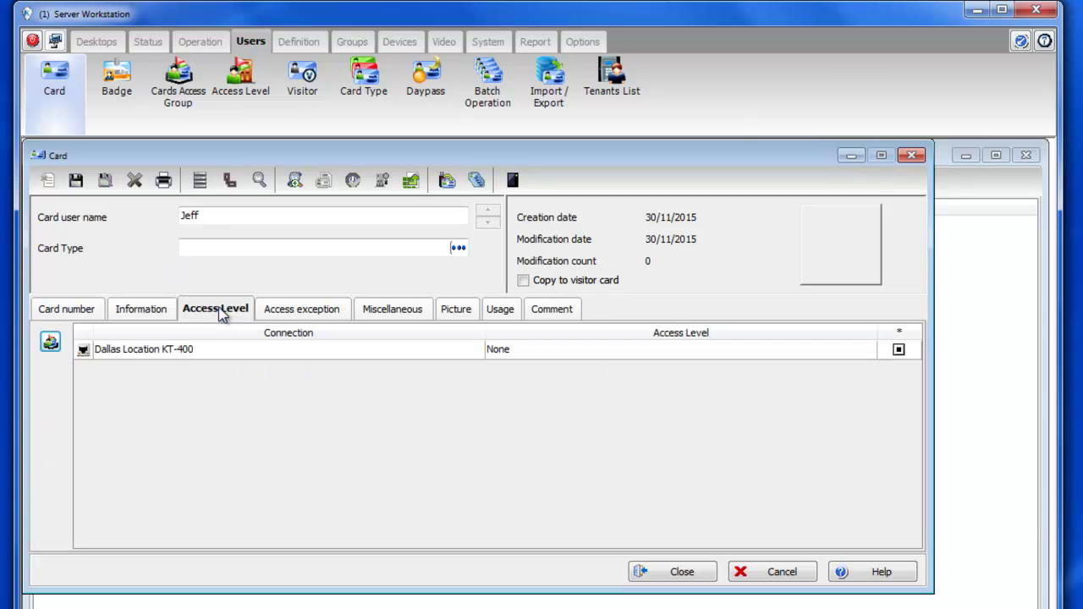
left_click(524, 360)
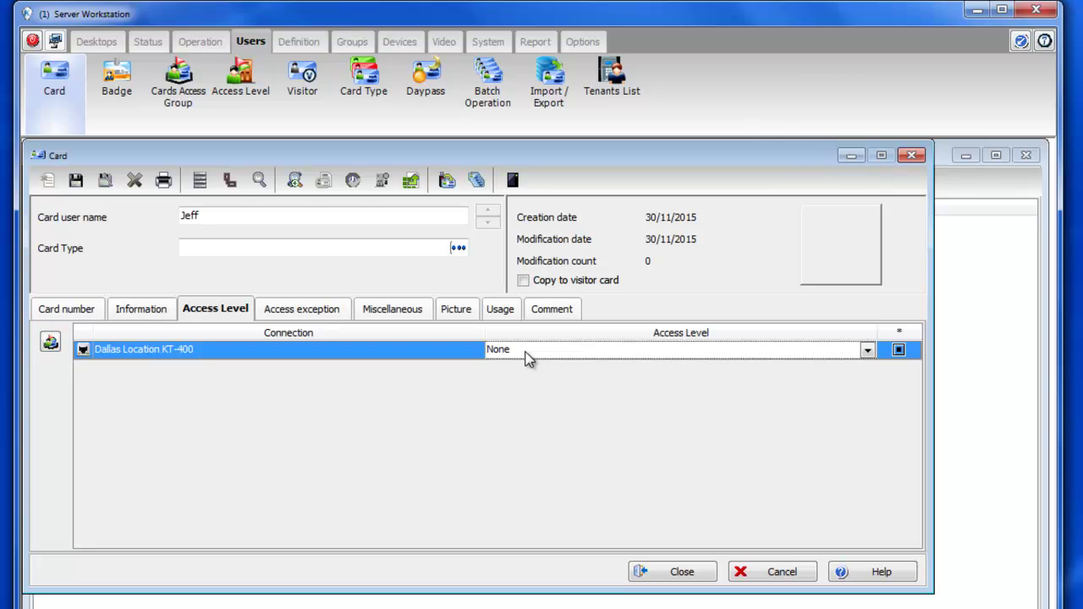
left_click(533, 357)
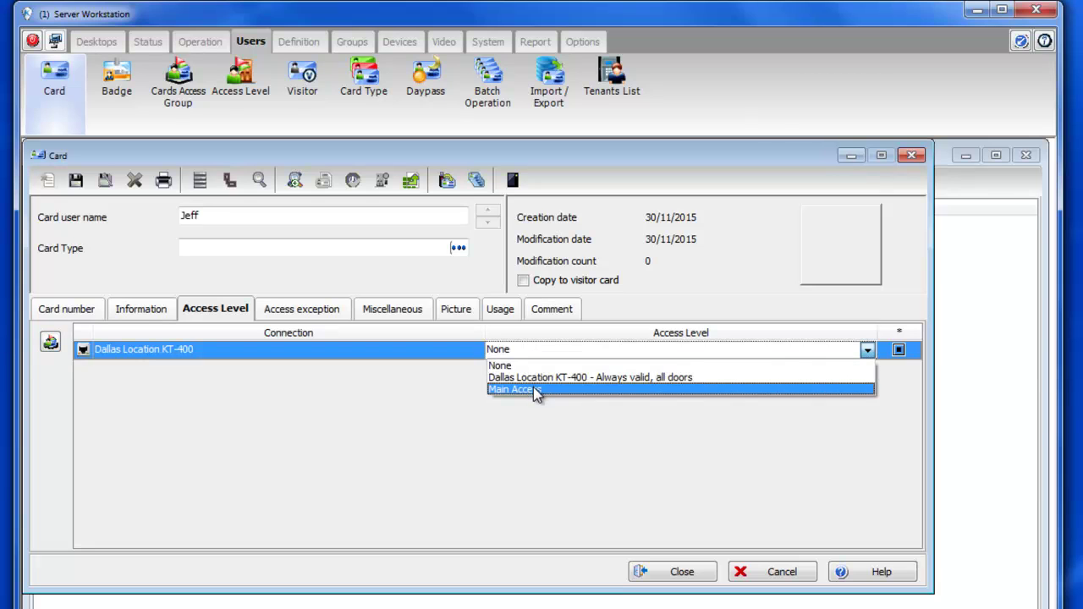
left_click(535, 391)
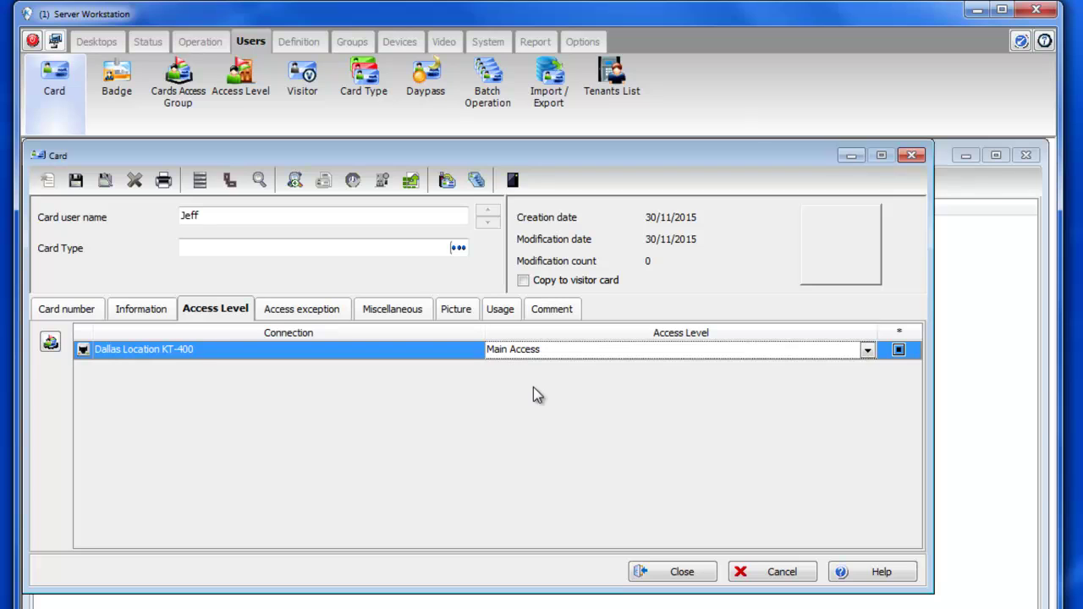
left_click(77, 188)
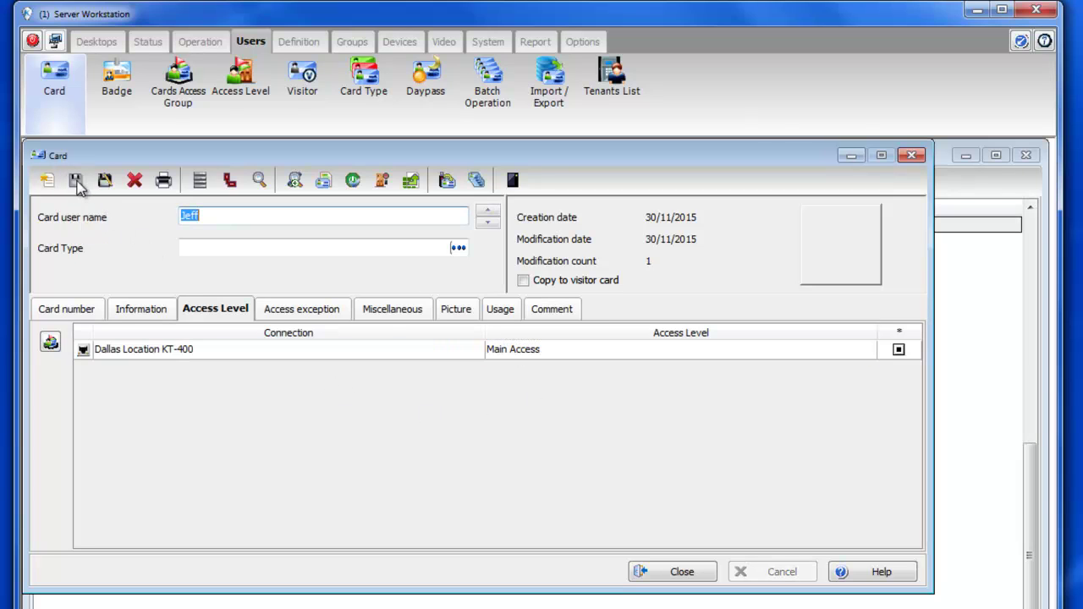
- Close the card, review the Main Access level's door schedules, then close that window
left_click(648, 576)
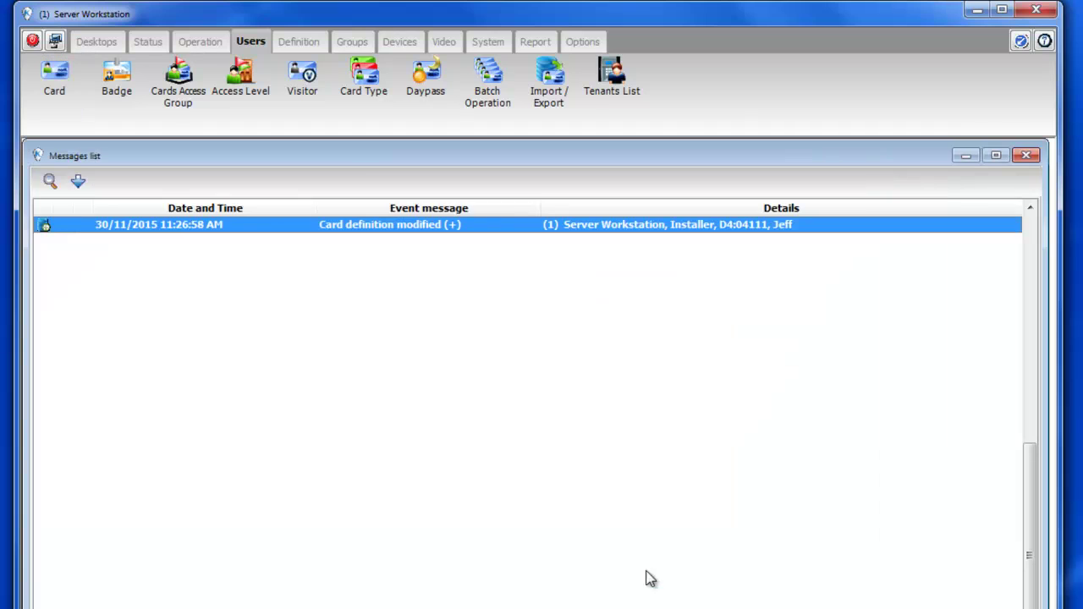
left_click(240, 105)
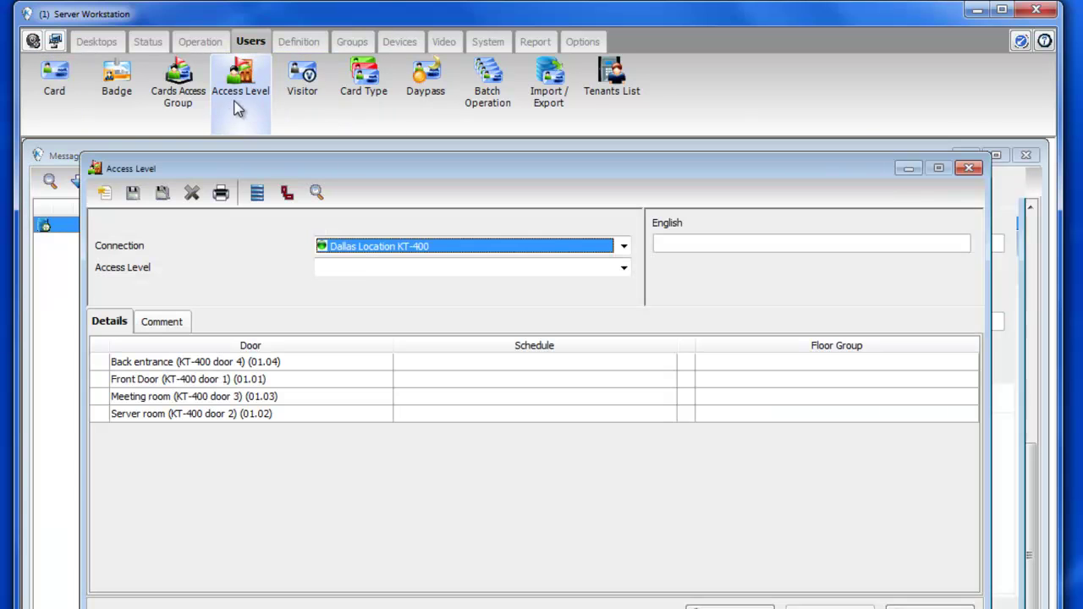
left_click(370, 271)
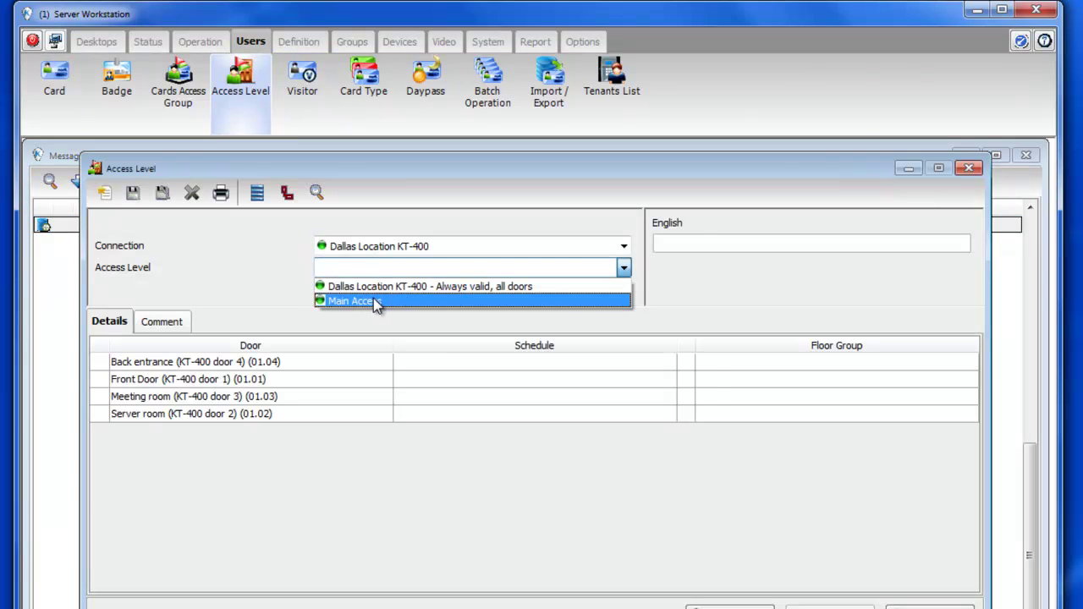
left_click(376, 303)
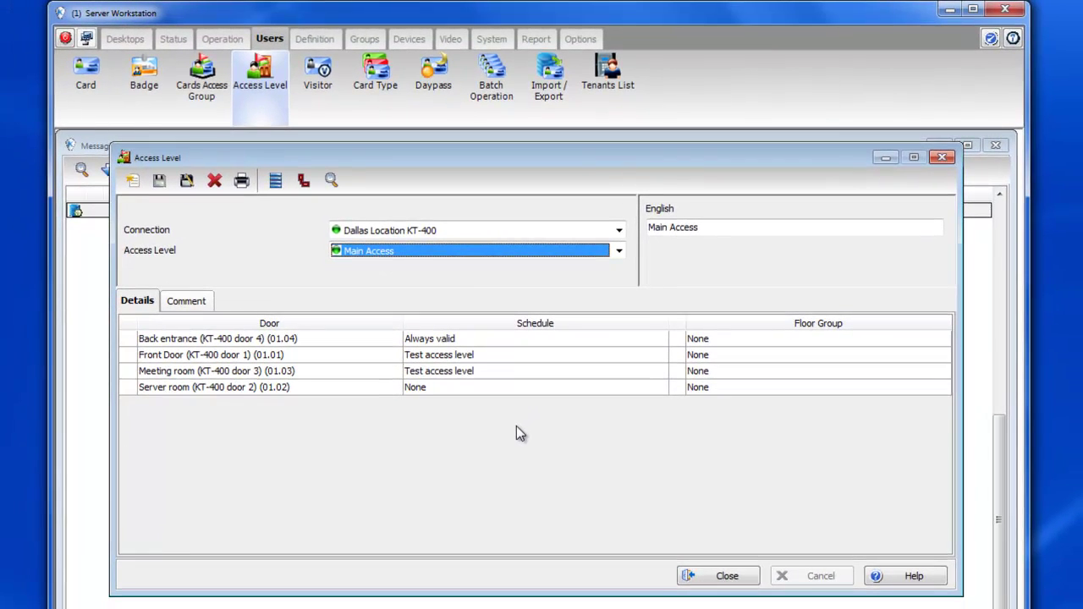
left_click(701, 575)
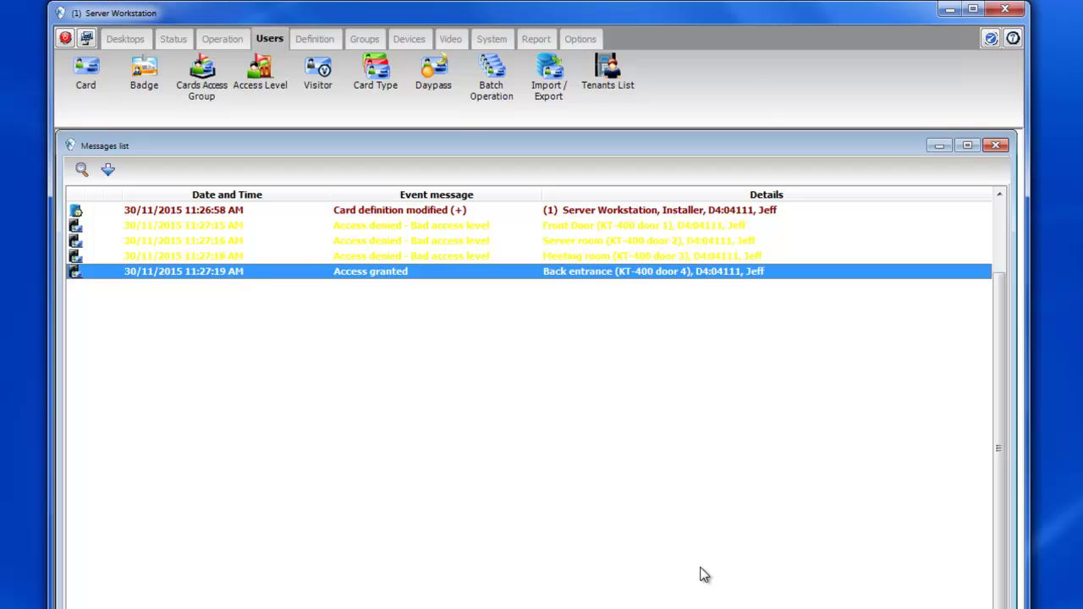
- Check the Front Door, Server room and Meeting room denials and the Back entrance grant
left_click(432, 227)
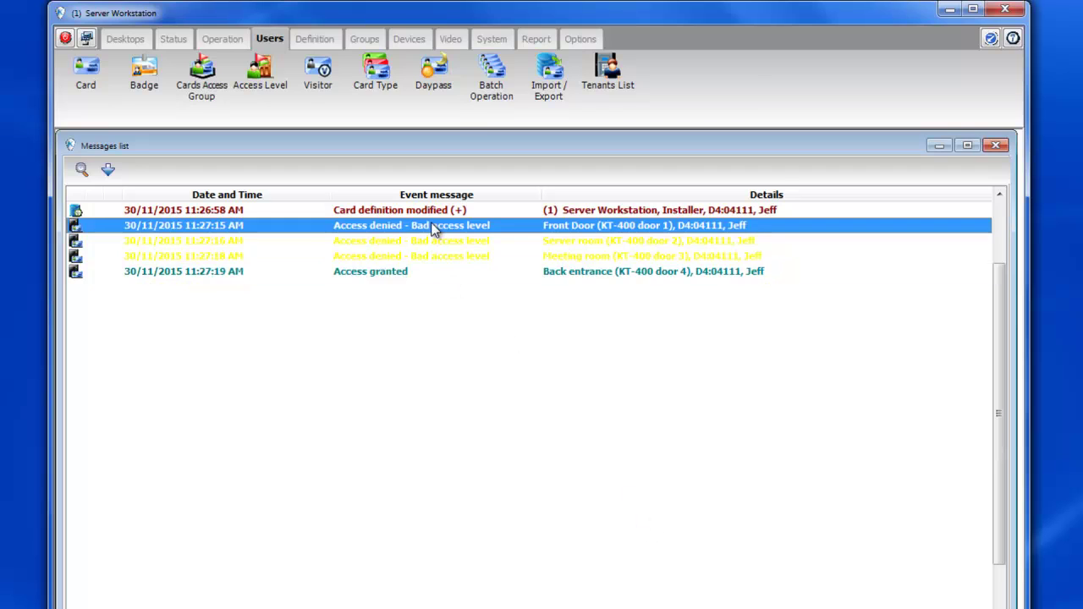
left_click(432, 239)
left_click(427, 258)
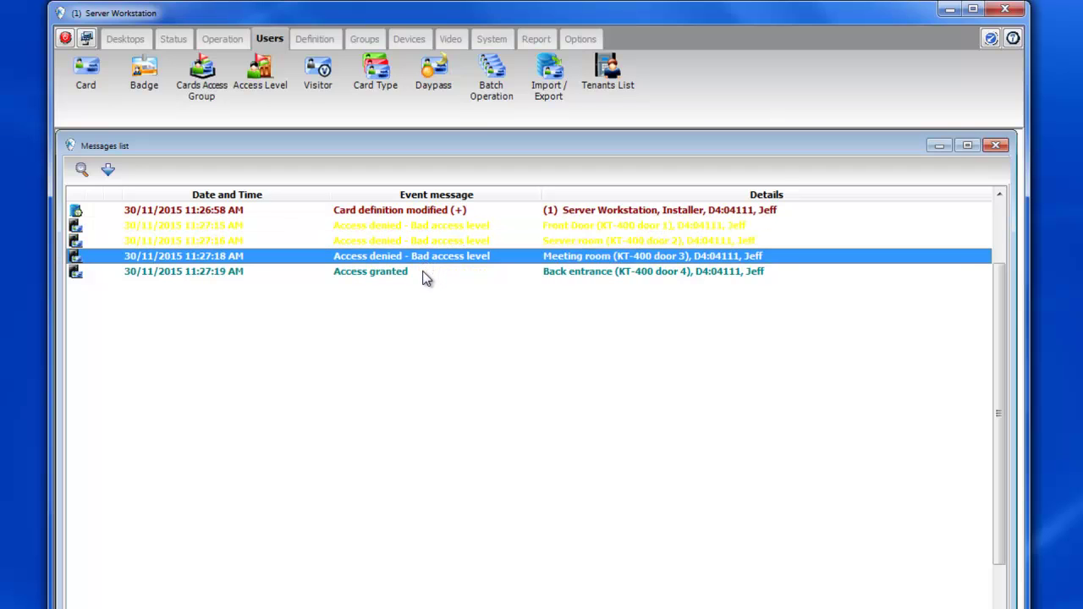
left_click(426, 272)
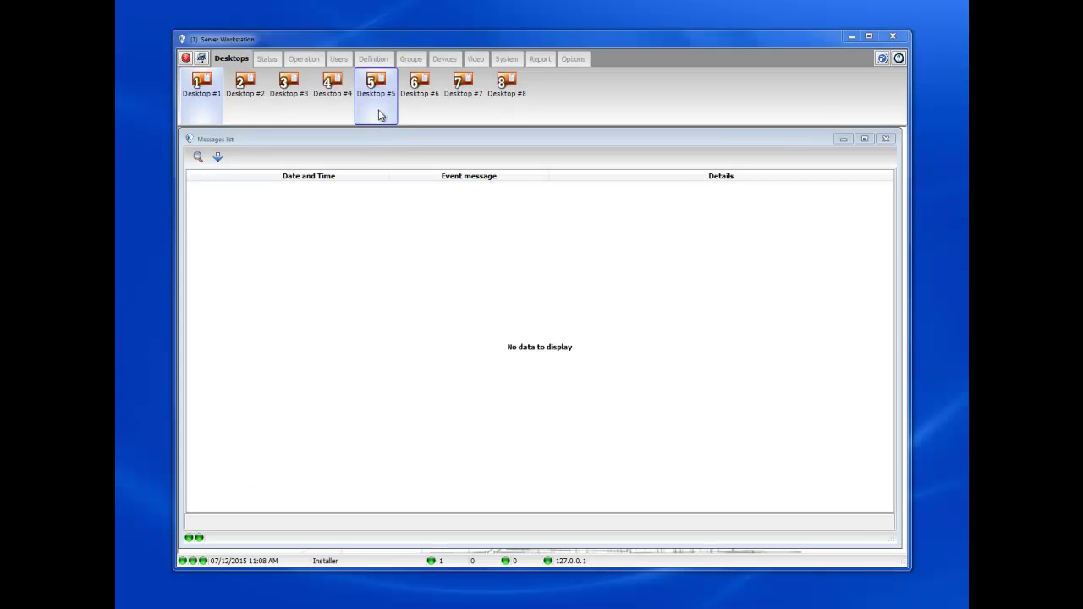
- Load the Test access level schedule, tick Monday in row 1, then save and close
left_click(372, 59)
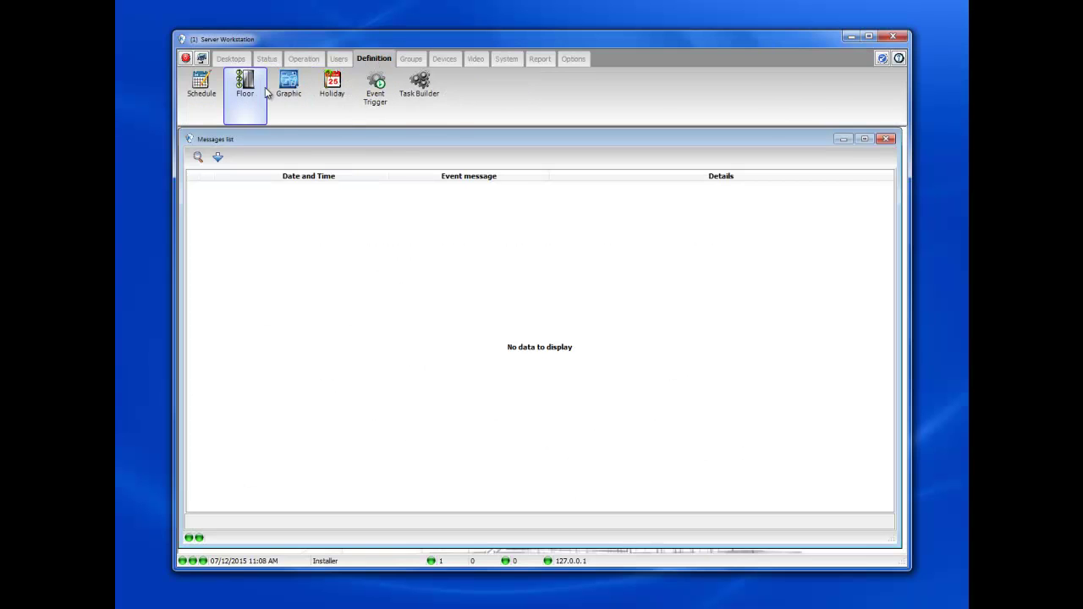
left_click(201, 87)
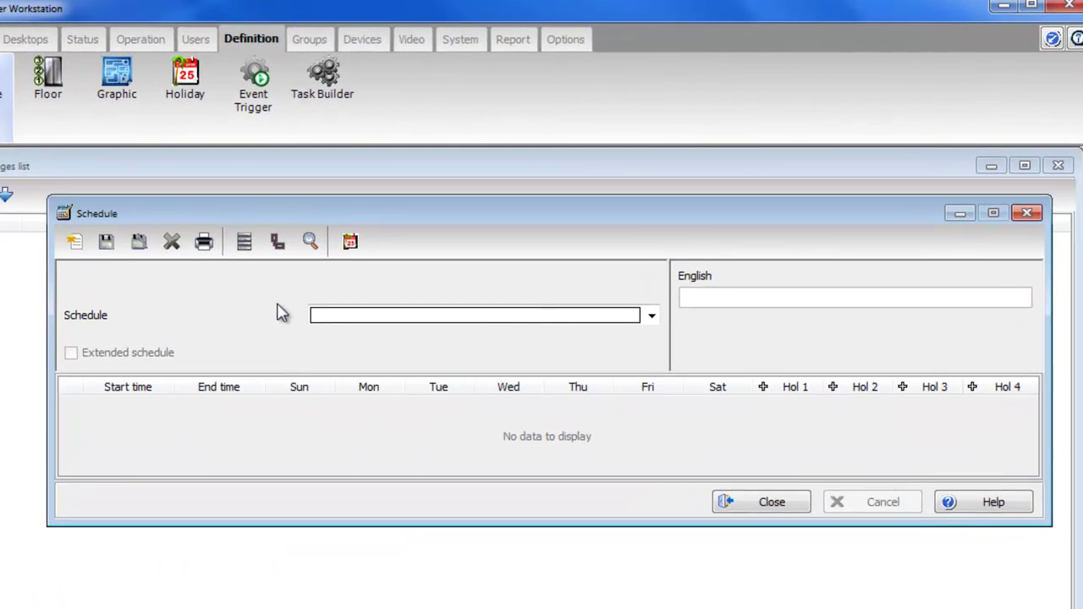
left_click(334, 316)
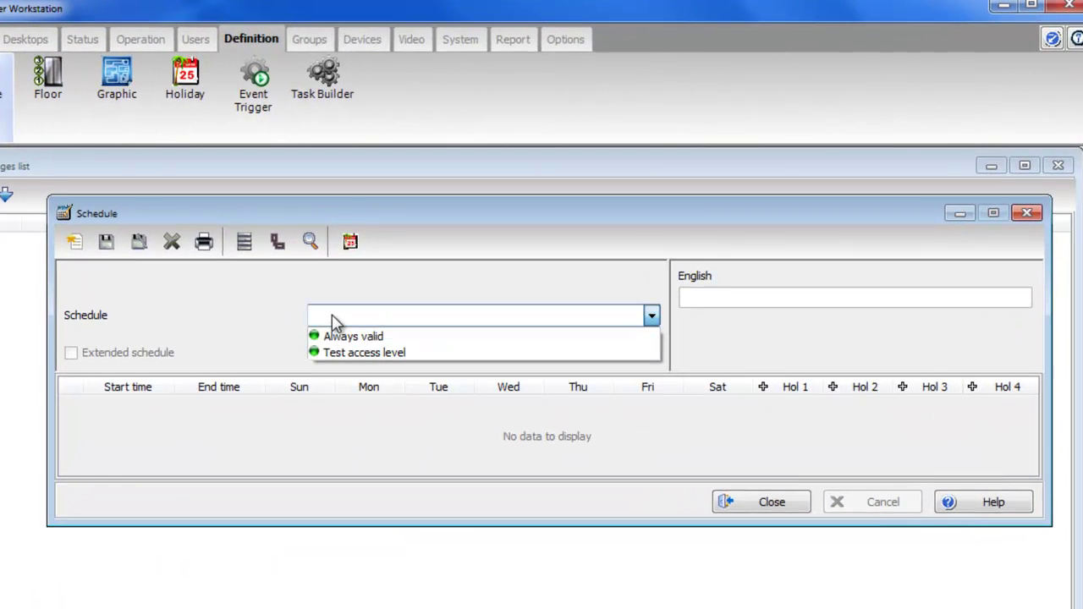
left_click(345, 353)
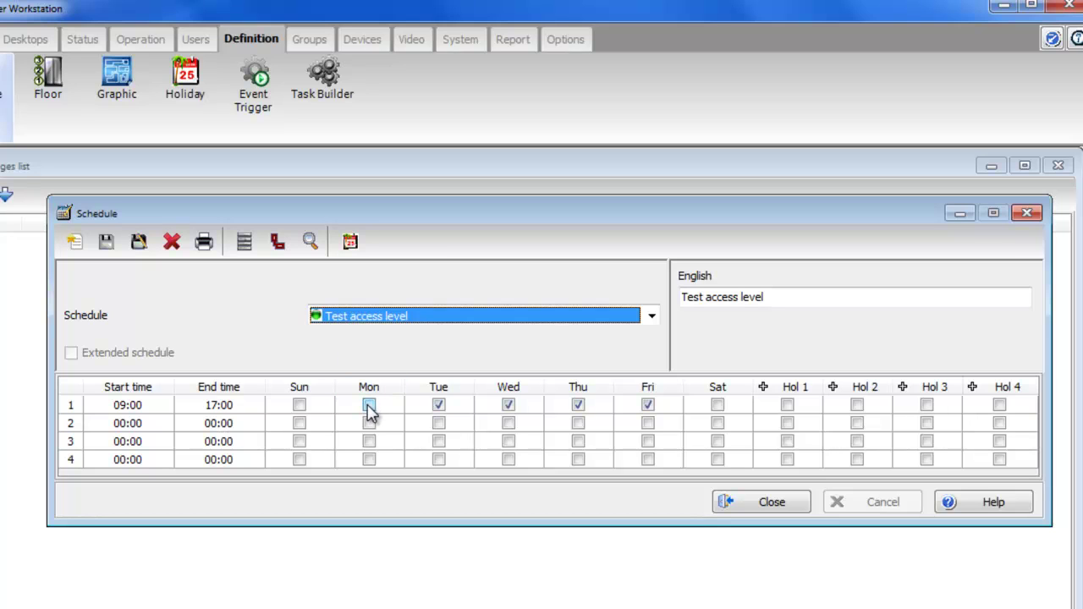
left_click(368, 406)
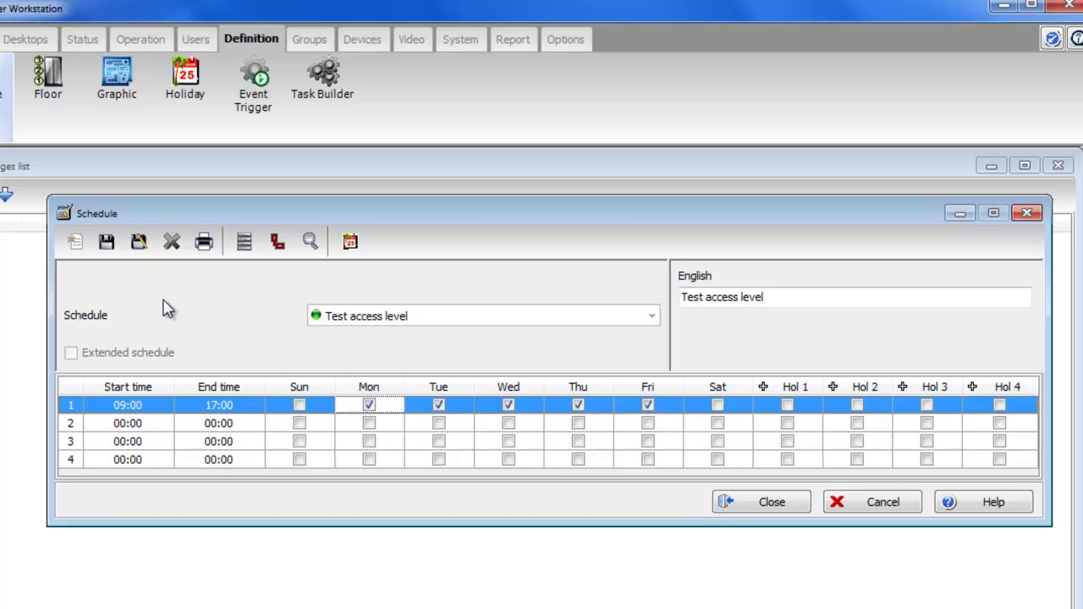
left_click(108, 245)
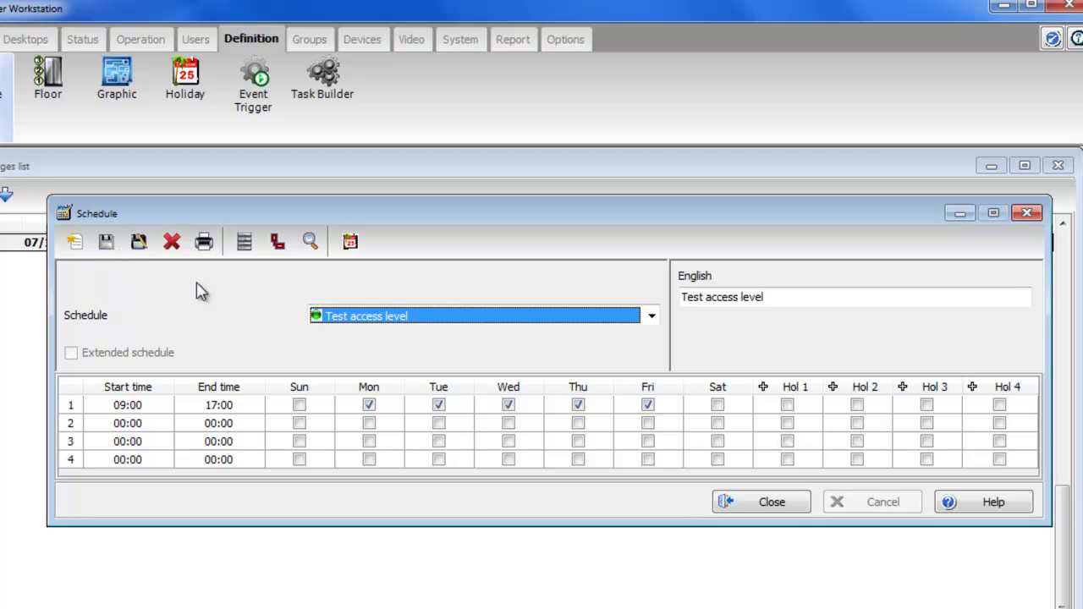
left_click(750, 508)
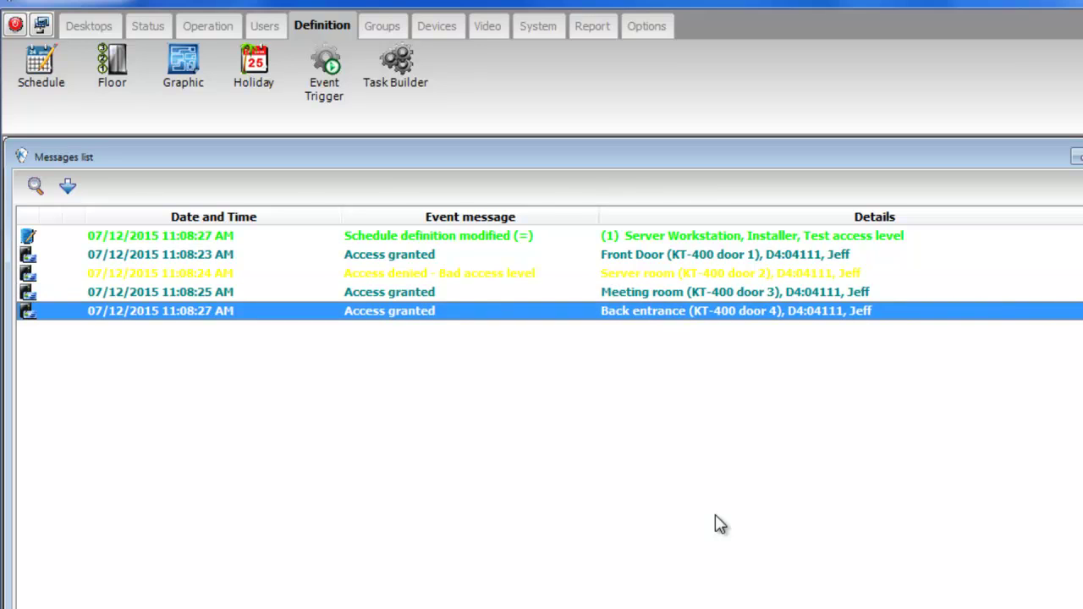
- Review the new events: Front Door, Meeting room and Back entrance granted, Server room denied
left_click(405, 258)
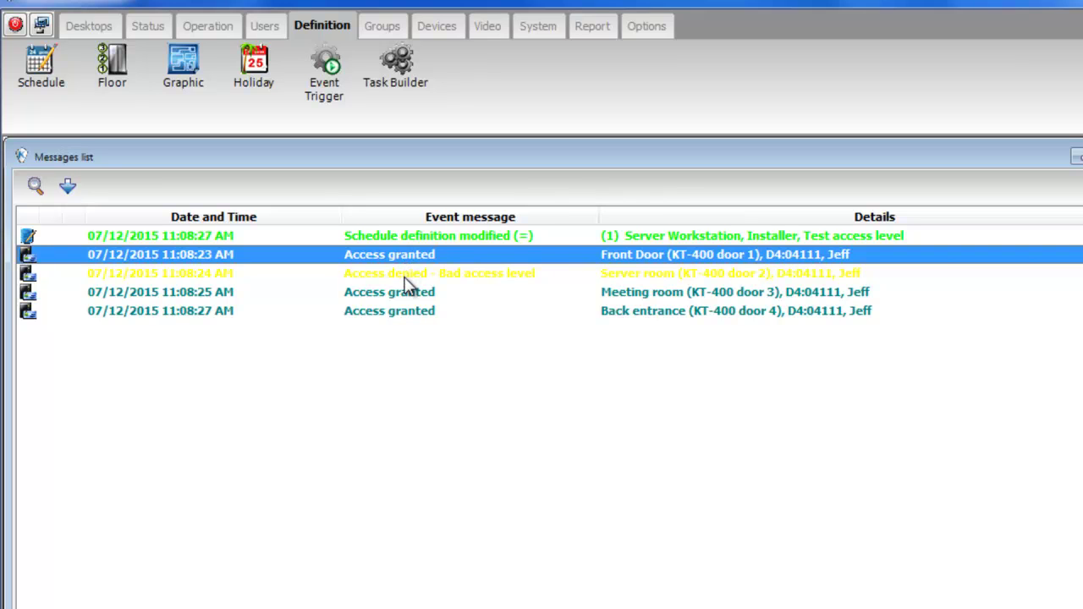
left_click(406, 275)
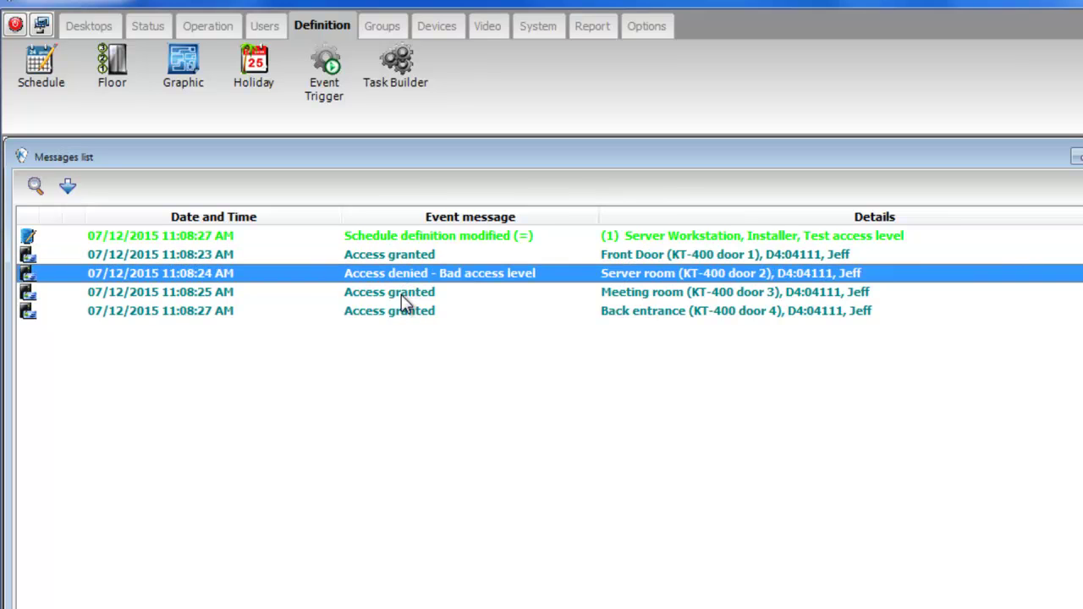
left_click(409, 292)
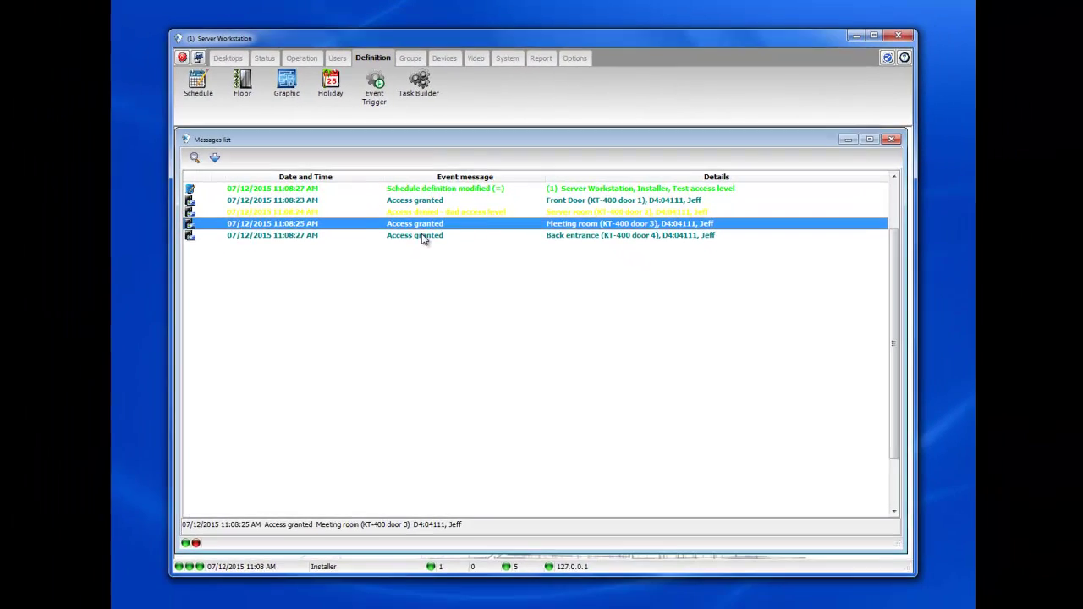
left_click(423, 236)
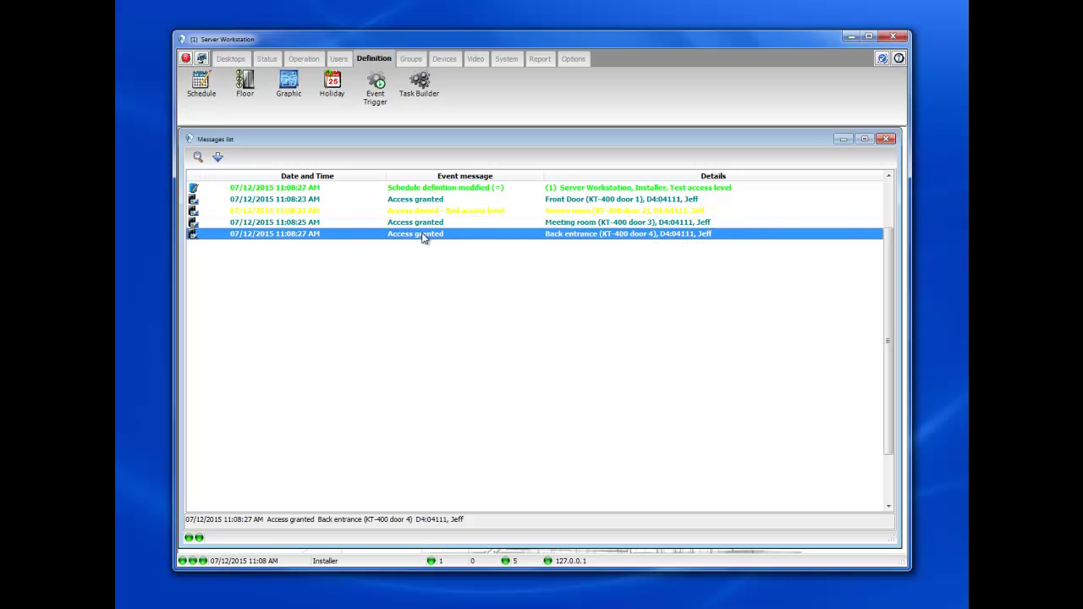